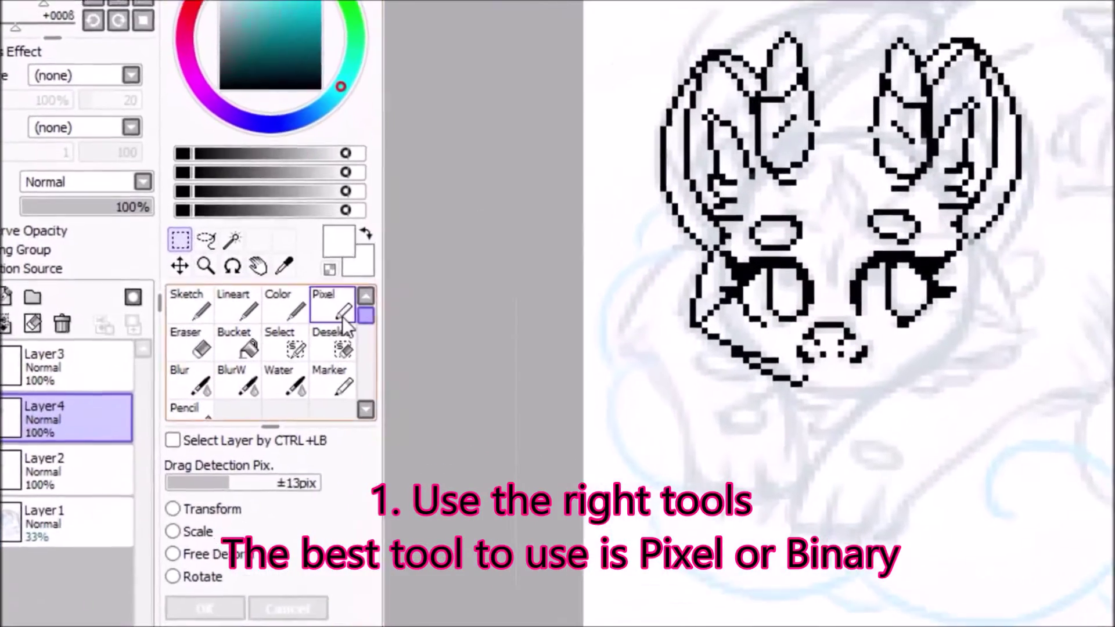
Step: Choose the Pixel tool for drawing the lineart
click(342, 317)
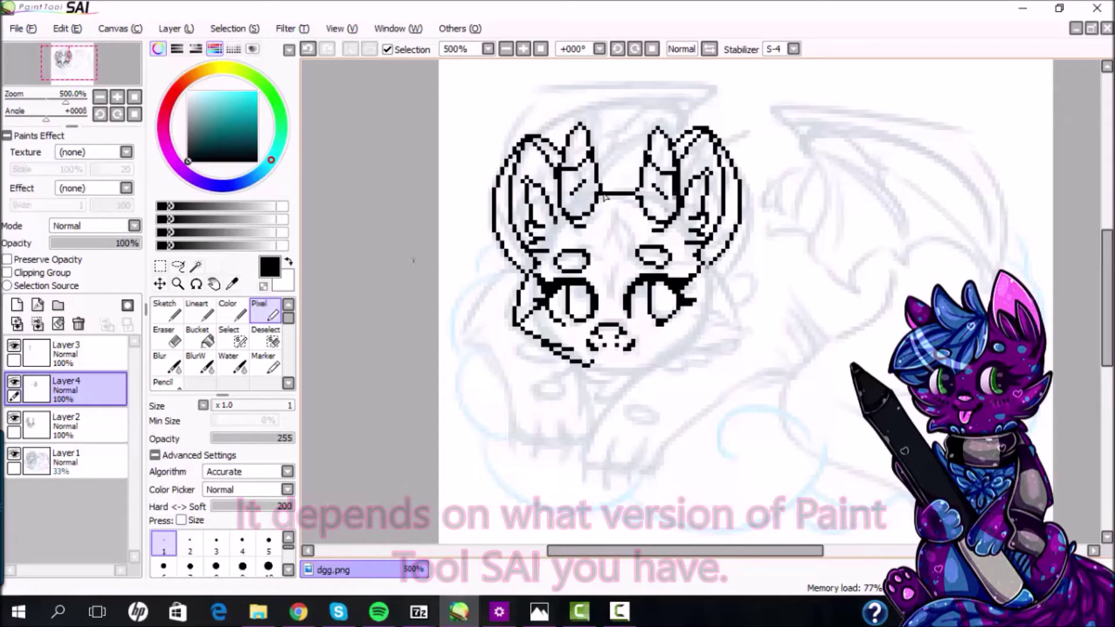
Step: Check what Layer2 contains by toggling its visibility, and lasso the left cheek outline on it
click(178, 266)
click(63, 435)
click(14, 417)
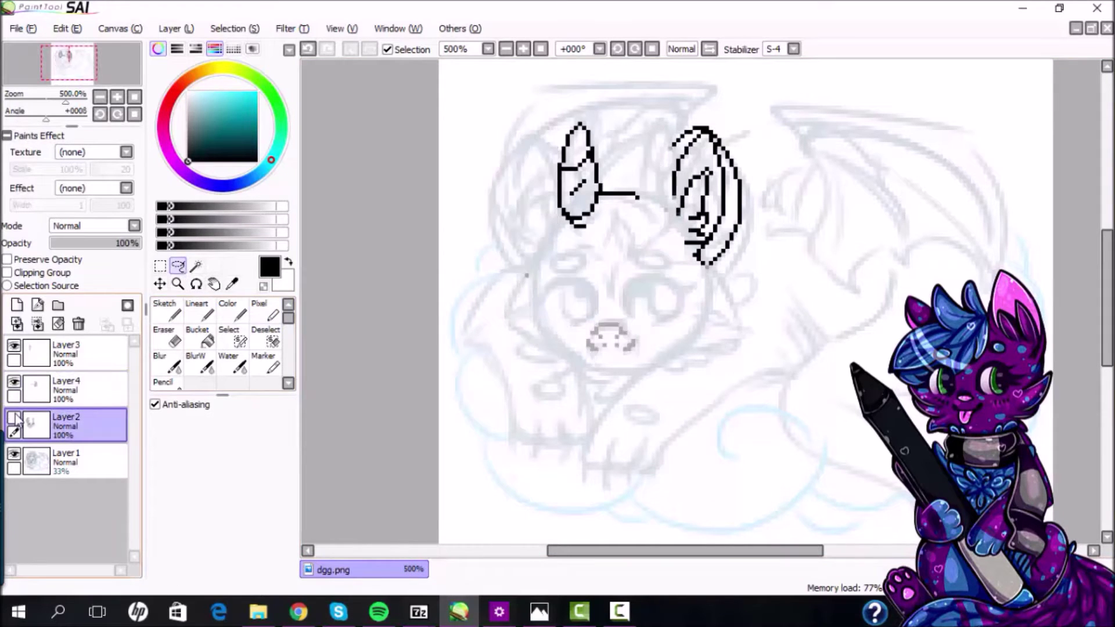
click(14, 417)
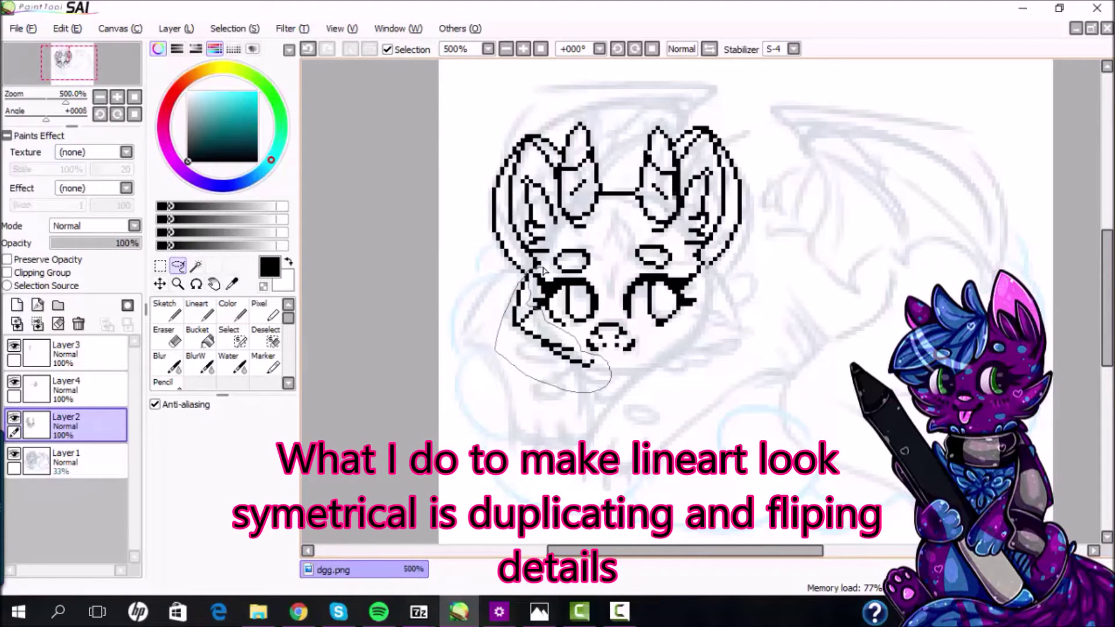
drag(539, 270, 538, 270)
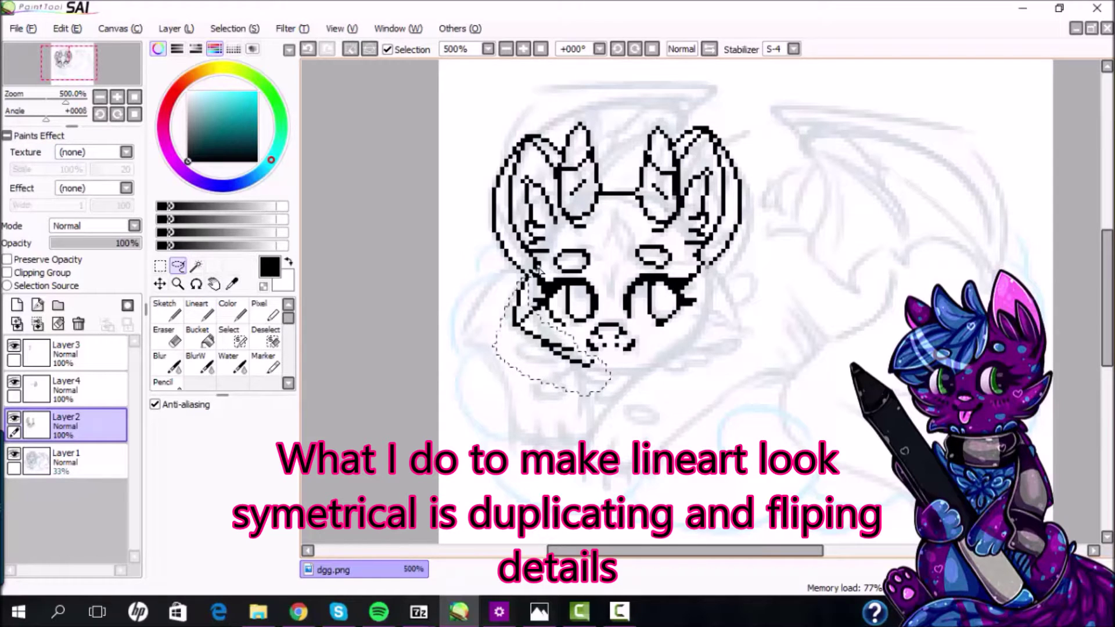
Step: Duplicate the selected cheek outline, flip the copy horizontally and place it on the right side of the face
key(ctrl+c)
key(ctrl+v)
drag(538, 332, 695, 340)
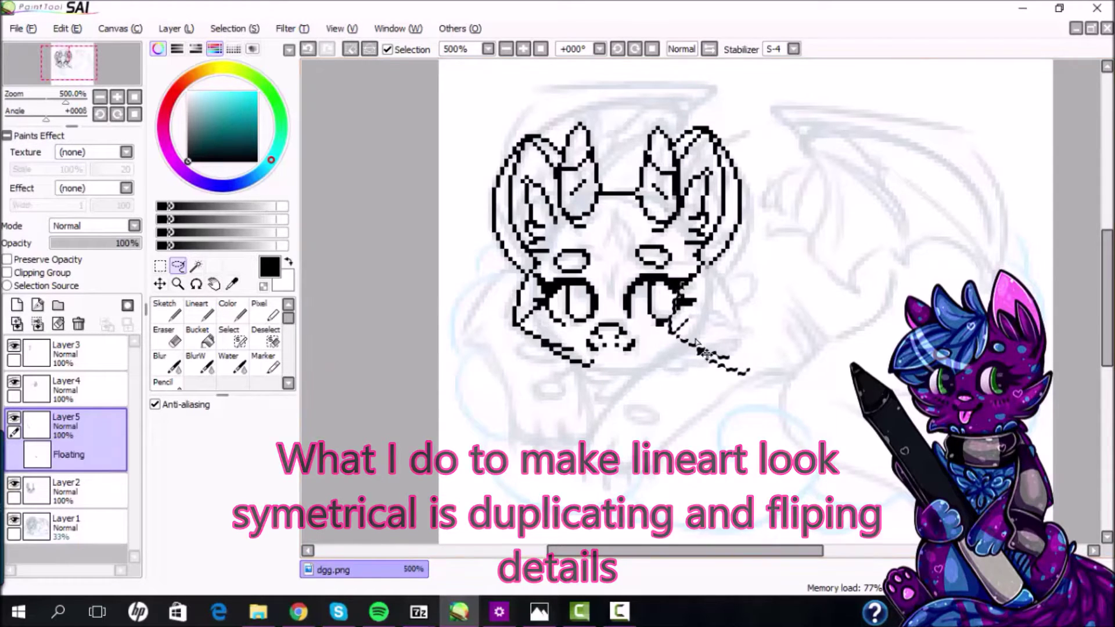
click(235, 29)
mouse_move(175, 28)
click(215, 323)
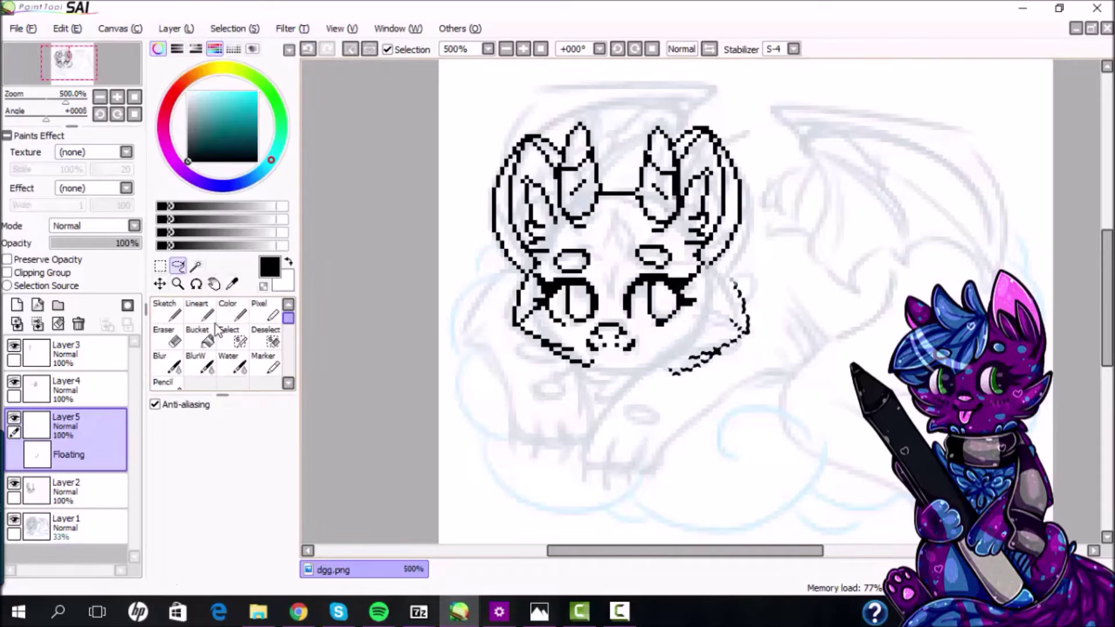
drag(772, 339, 748, 331)
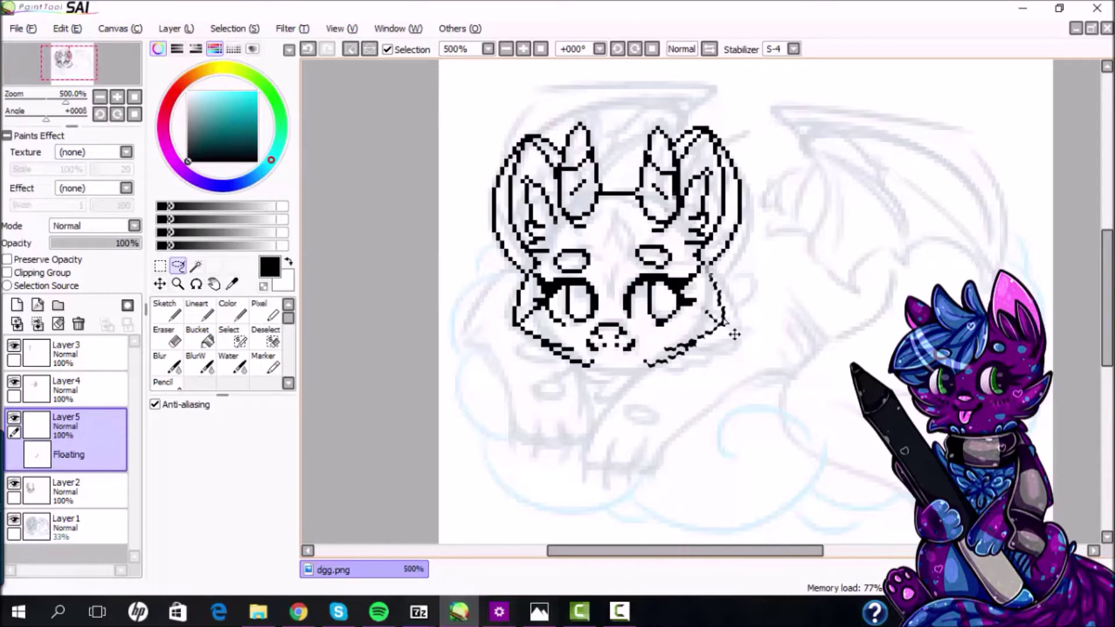
Step: Nudge the mirrored cheek outline slightly inward so it lines up with the right ear and eye, and apply it
key(ctrl+d)
scroll(710, 261, down, 3)
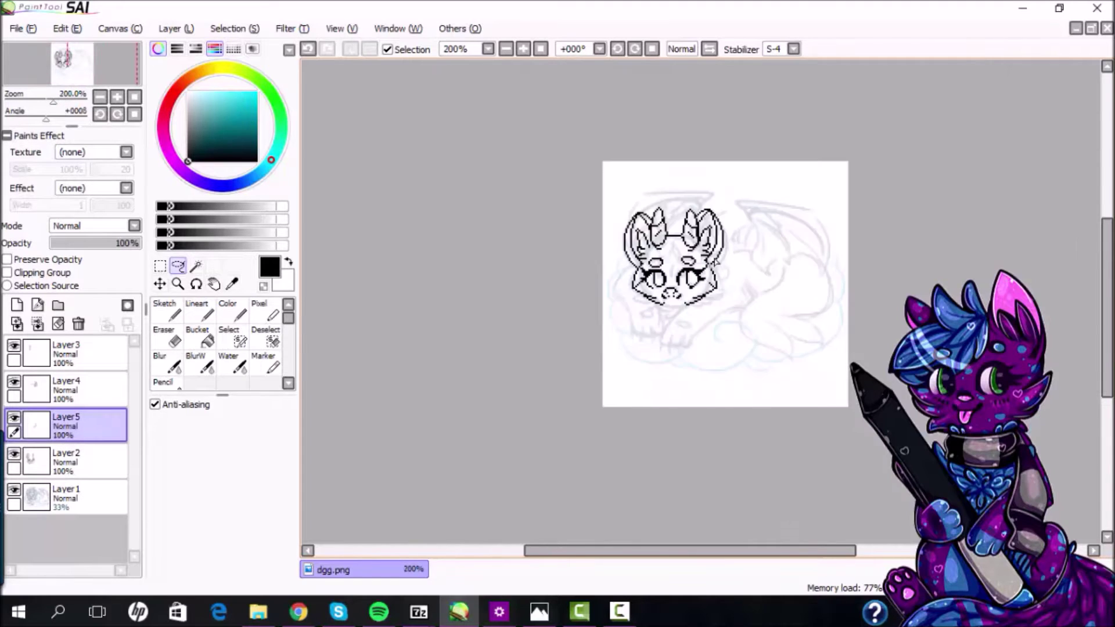
scroll(710, 260, up, 4)
key(ctrl+z)
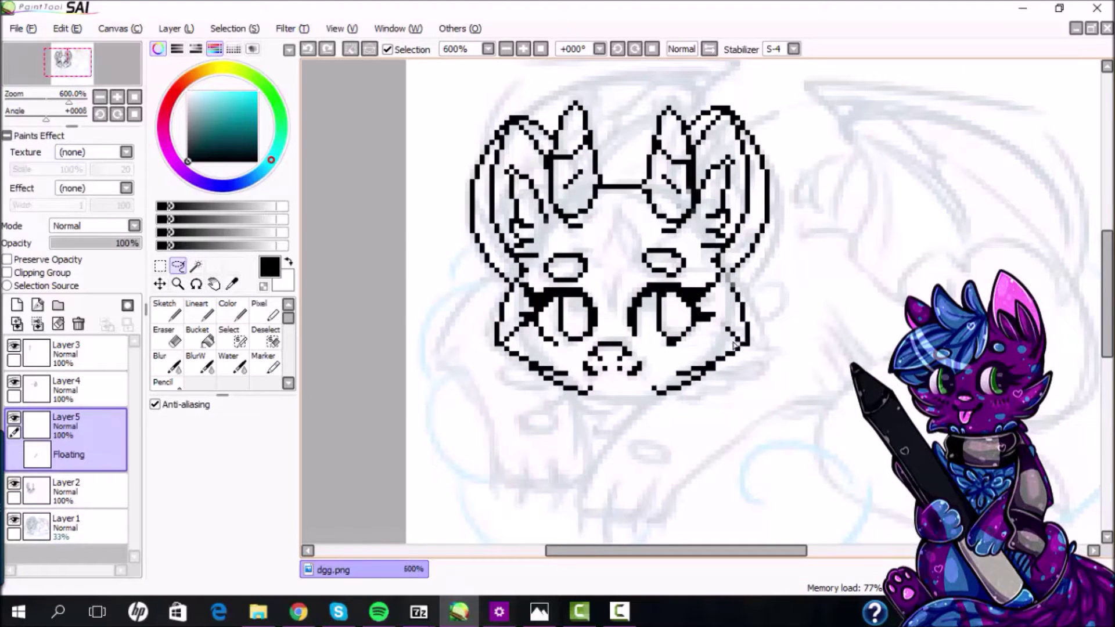
drag(753, 361, 742, 363)
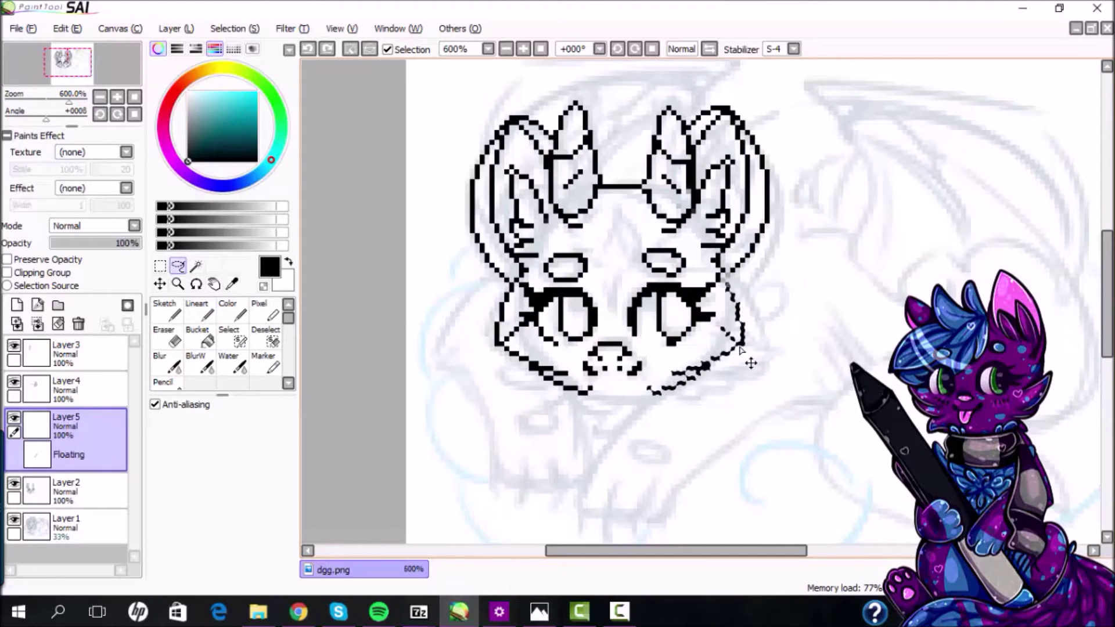
key(Return)
Step: Draw the right foreleg and paw over the sketch with the Pixel tool at size 1
click(266, 311)
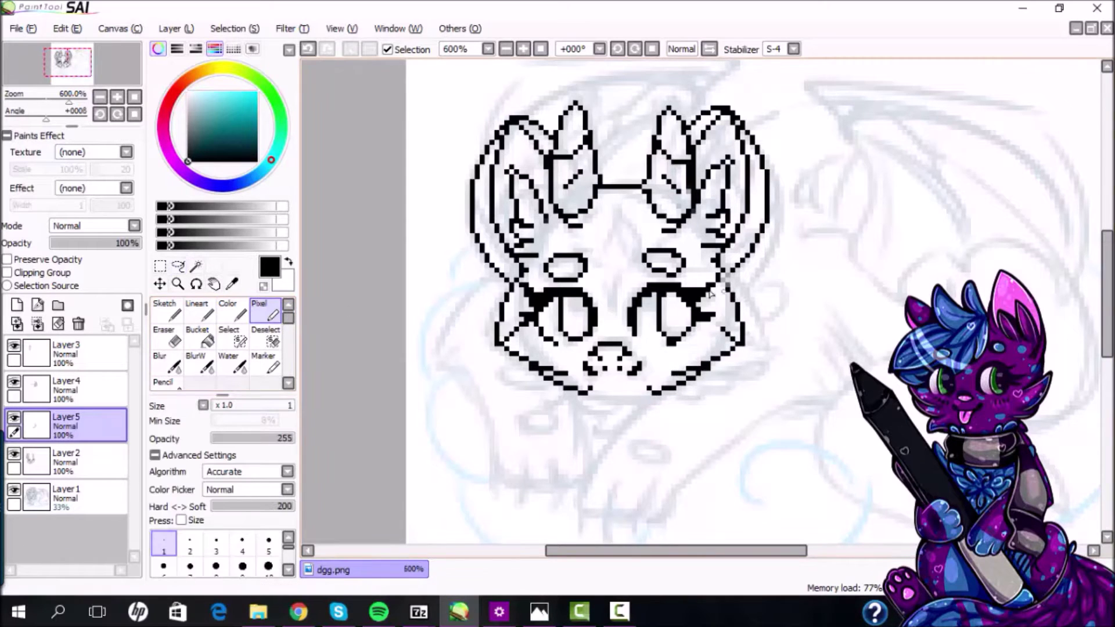
scroll(719, 296, up, 2)
scroll(744, 267, down, 5)
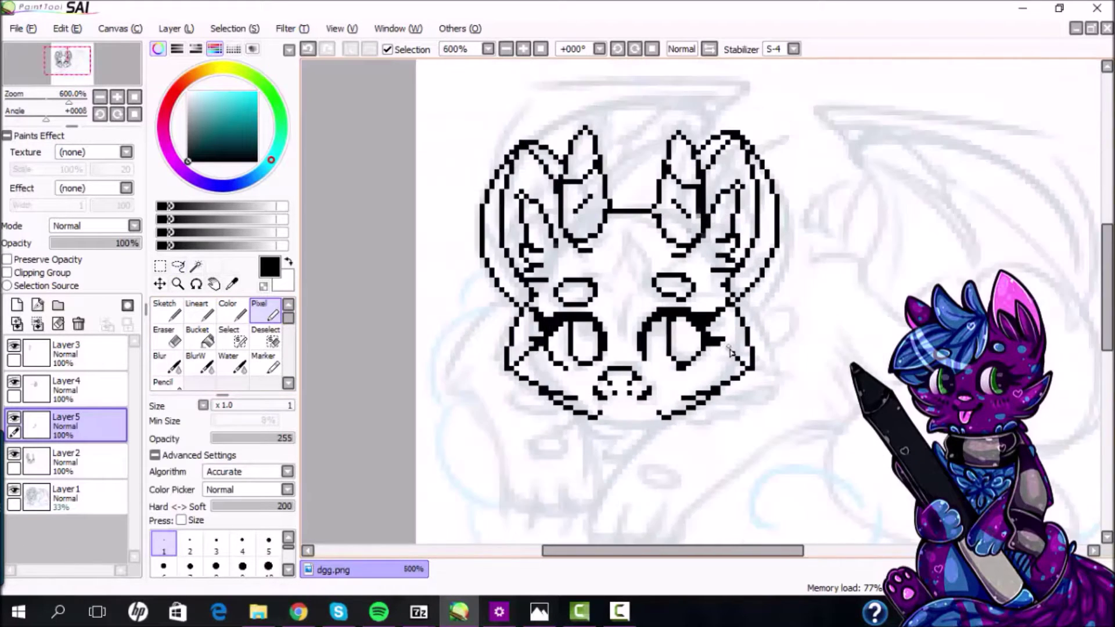
scroll(687, 325, up, 3)
scroll(720, 345, down, 3)
scroll(717, 441, down, 1)
scroll(694, 464, up, 2)
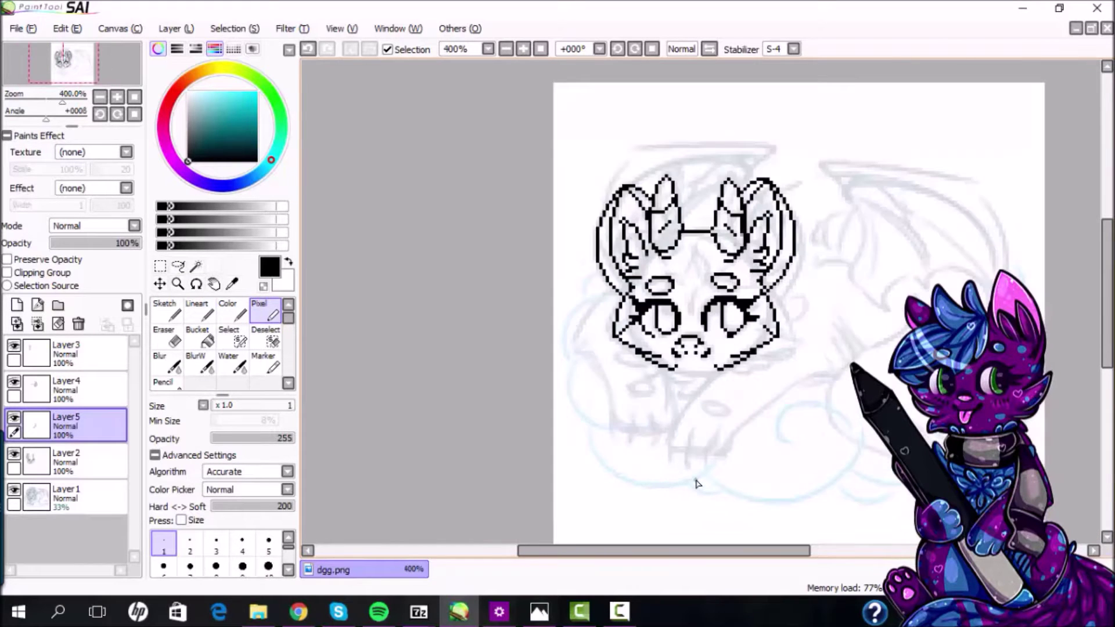
scroll(701, 486, up, 1)
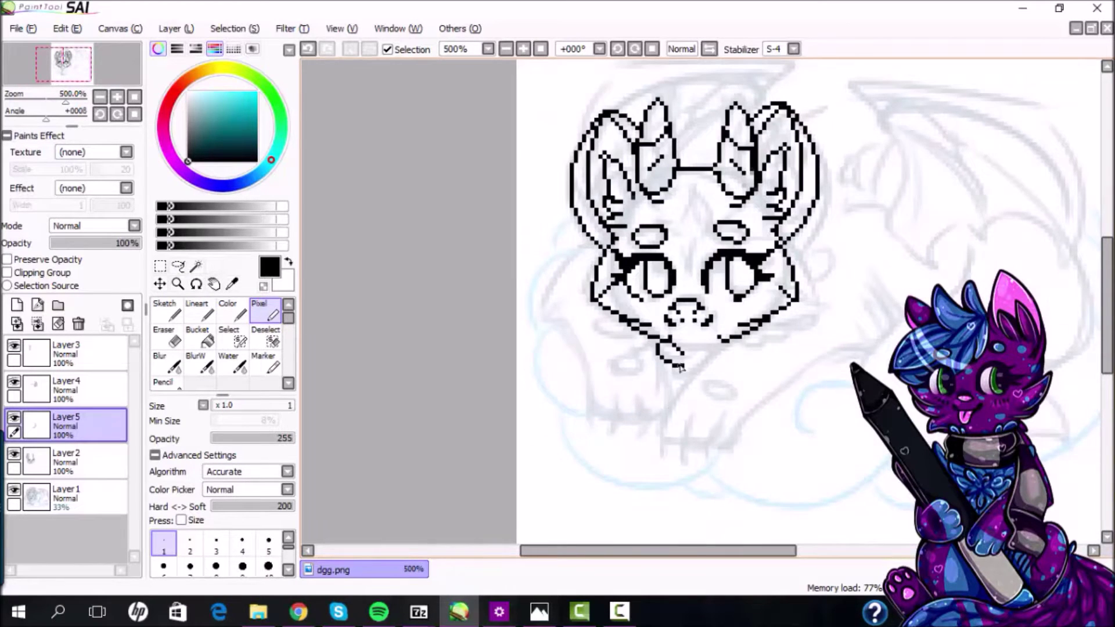
drag(724, 346, 659, 452)
drag(820, 362, 738, 446)
Step: Trace the left shoulder, foreleg and paw, and add the fur tuft at the right foreleg's elbow
drag(587, 244, 535, 311)
mouse_move(535, 312)
mouse_down()
mouse_move(595, 416)
mouse_move(662, 415)
mouse_up()
drag(659, 351, 671, 409)
drag(829, 360, 766, 364)
drag(756, 365, 803, 358)
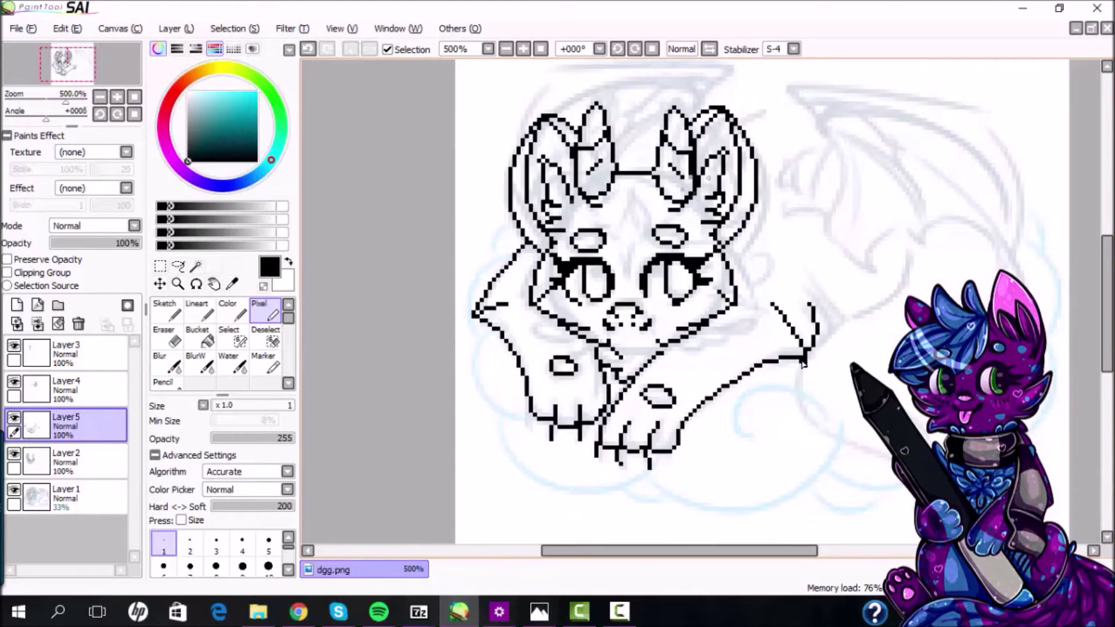
Step: Draw the body line running up from the right elbow and the curled cloud outlines around the front paws
scroll(802, 359, down, 3)
scroll(755, 349, up, 2)
drag(668, 381, 742, 310)
drag(620, 450, 521, 489)
drag(566, 500, 538, 463)
drag(423, 434, 539, 476)
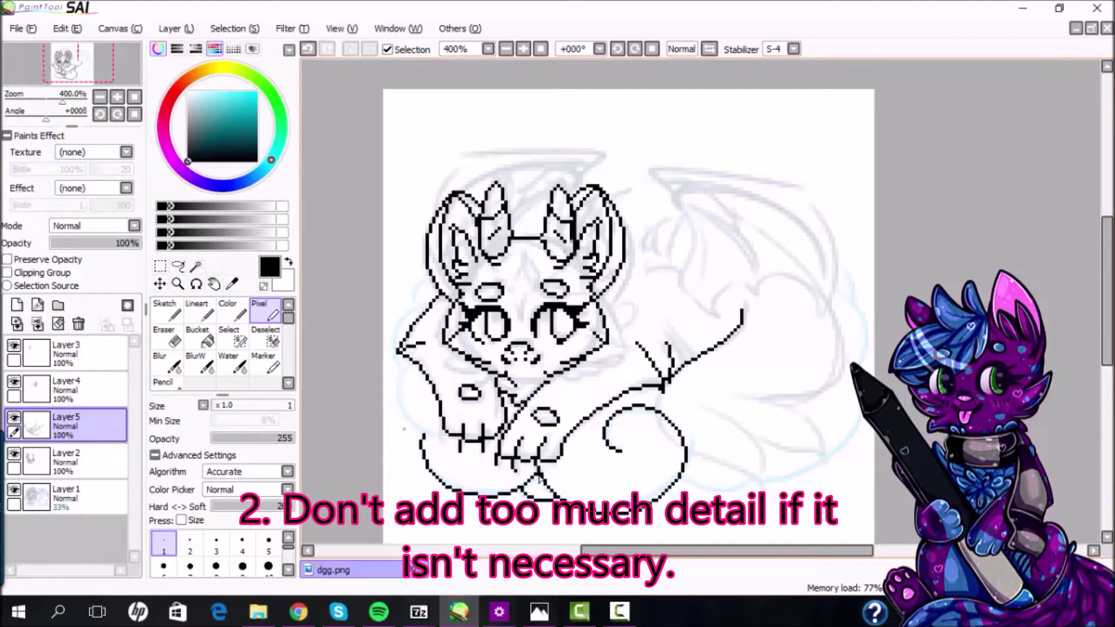
key(ctrl+z)
drag(402, 361, 456, 436)
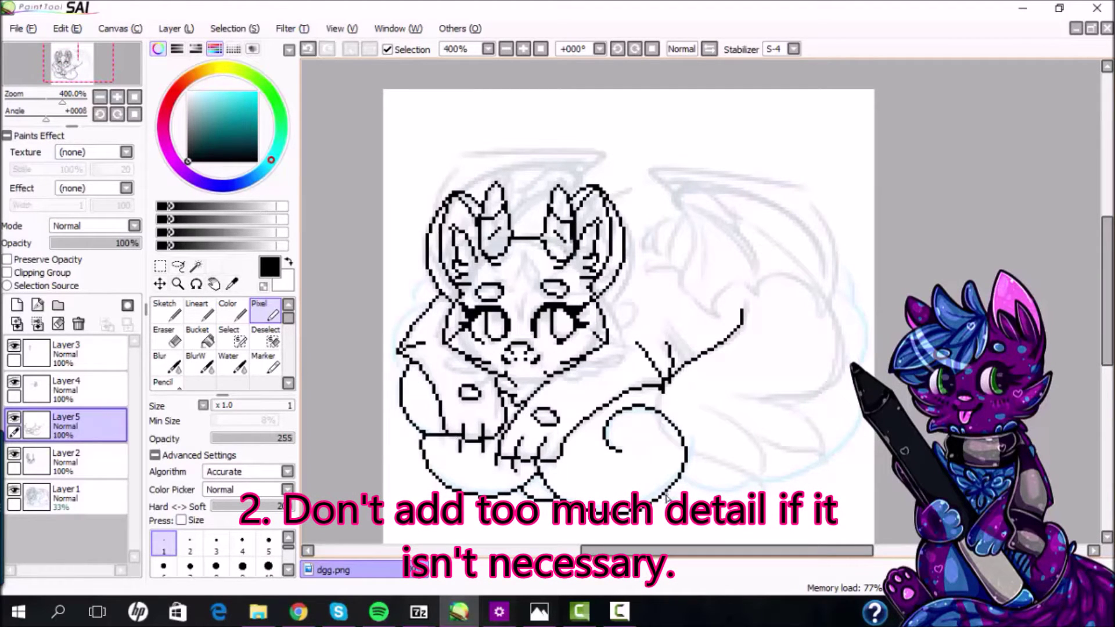
Step: Draw the small chin line beneath the muzzle, between the two jaw outlines
scroll(753, 480, down, 2)
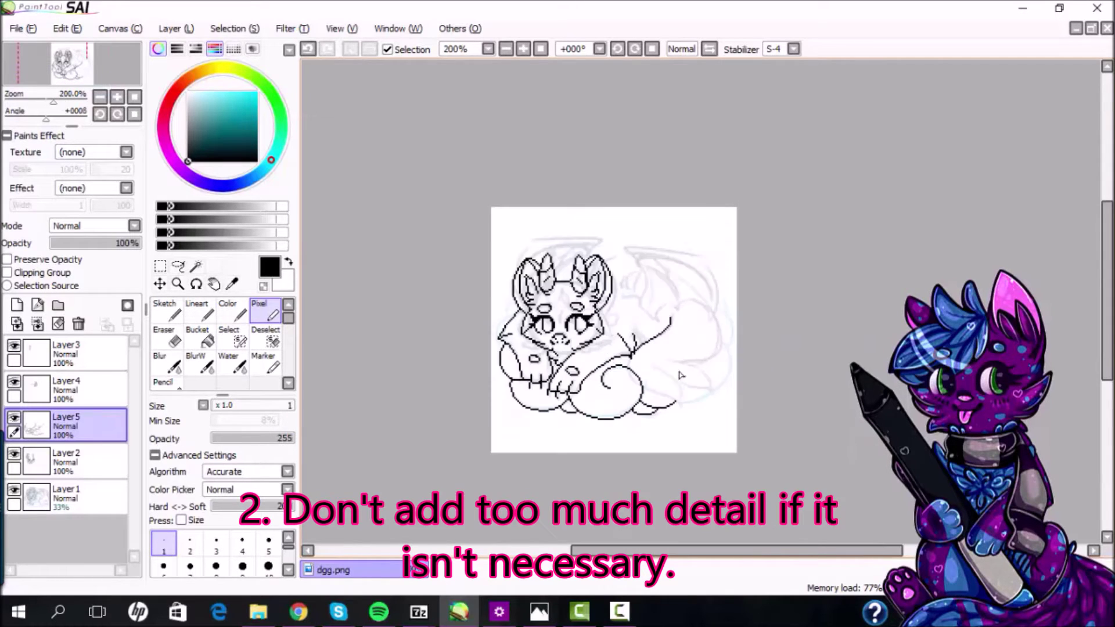
scroll(427, 356, up, 4)
drag(426, 353, 449, 358)
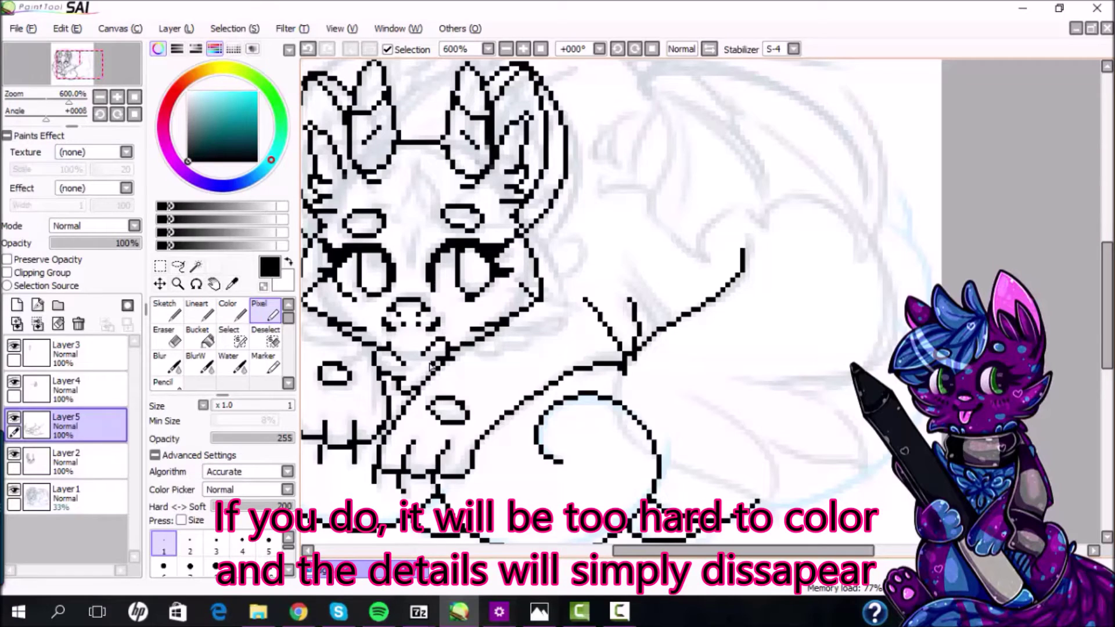
scroll(759, 291, down, 3)
scroll(744, 241, up, 3)
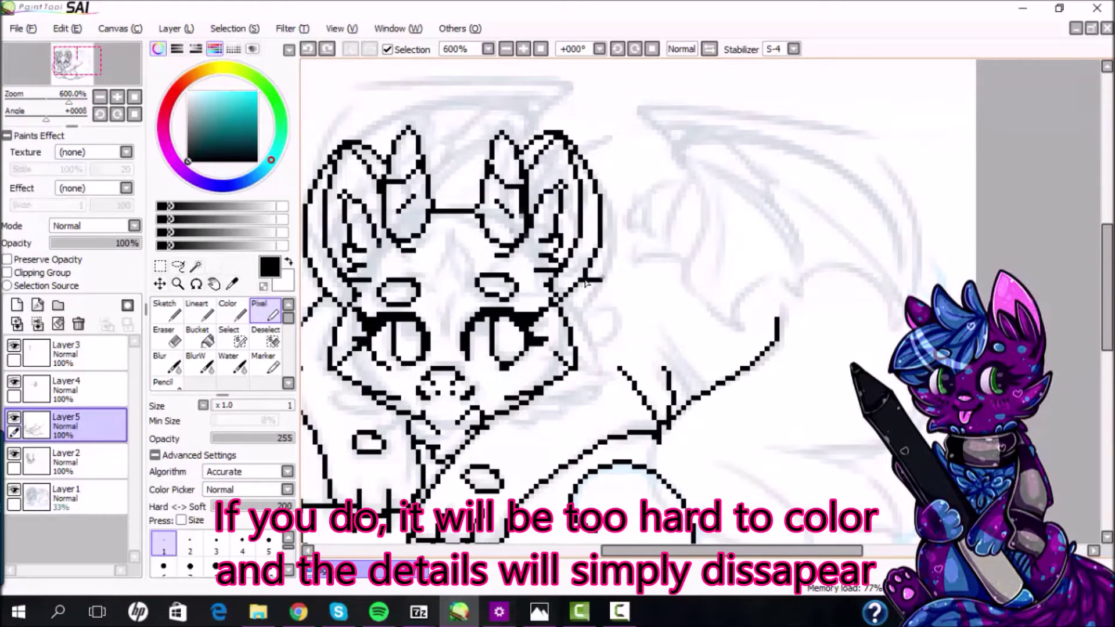
scroll(648, 305, down, 4)
scroll(792, 343, up, 2)
scroll(792, 344, up, 2)
Step: Draw the rounded haunch and the pointed tufts below it at the creature's rear
drag(768, 287, 669, 401)
key(ctrl+z)
mouse_move(768, 288)
mouse_down()
mouse_move(657, 402)
mouse_move(759, 473)
mouse_up()
drag(624, 410, 692, 497)
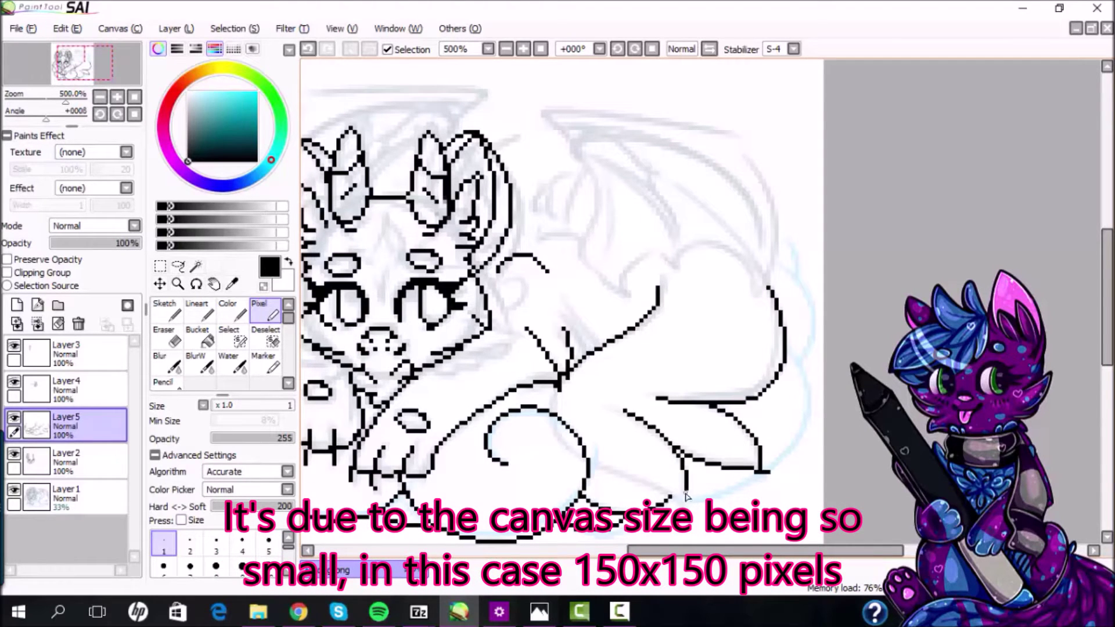
key(ctrl+z)
drag(590, 460, 672, 501)
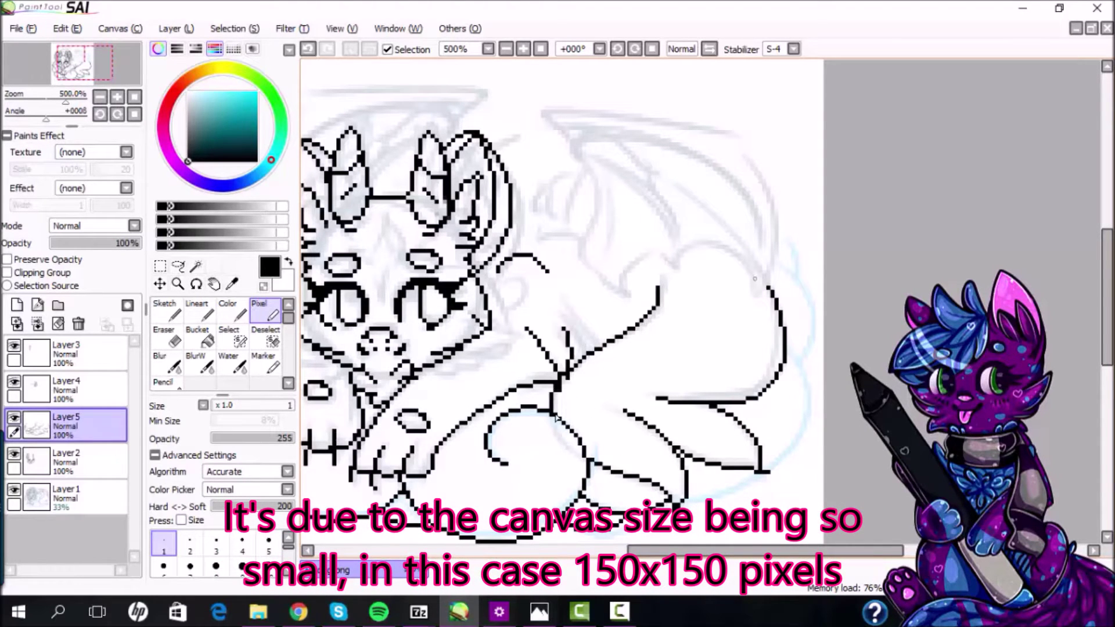
scroll(733, 220, down, 1)
scroll(742, 182, up, 1)
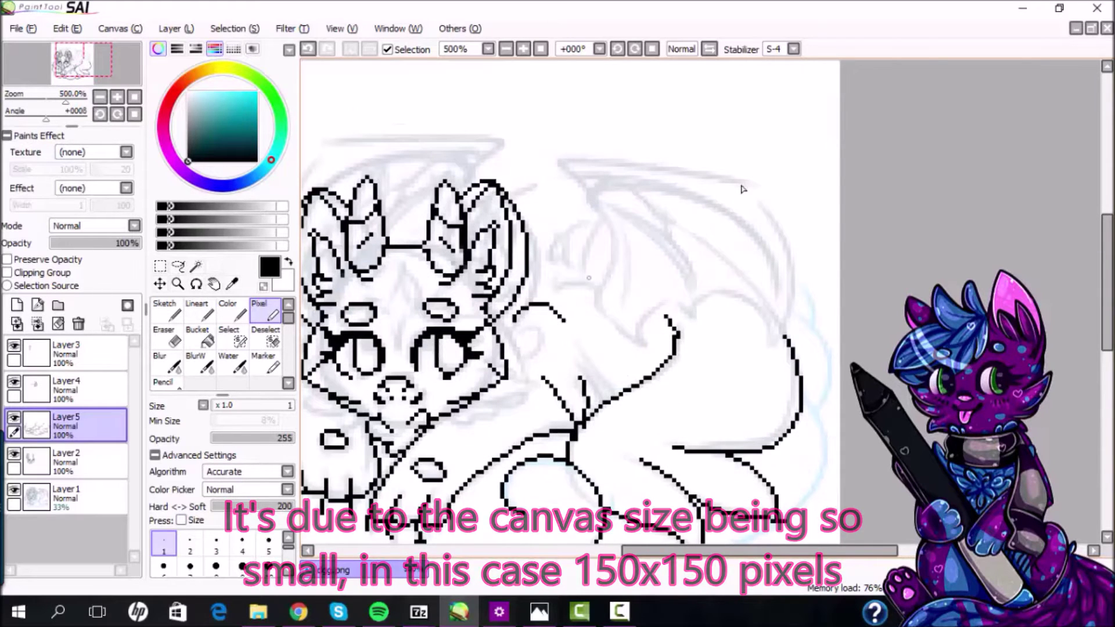
mouse_move(562, 163)
mouse_down()
mouse_move(588, 290)
mouse_move(594, 210)
mouse_move(588, 305)
mouse_move(709, 187)
mouse_move(758, 204)
mouse_move(609, 158)
mouse_move(770, 221)
mouse_up()
key(ctrl+z)
key(ctrl+z)
key(ctrl+z)
key(ctrl+z)
drag(641, 156, 768, 220)
key(ctrl+z)
mouse_move(563, 164)
mouse_down()
mouse_move(732, 182)
mouse_move(778, 227)
mouse_up()
key(ctrl+z)
Step: Draw the right wing's outline and scalloped lower edge, including the curved ribs inside it
mouse_move(564, 163)
mouse_down()
mouse_move(735, 183)
mouse_move(798, 307)
mouse_up()
drag(695, 317, 772, 356)
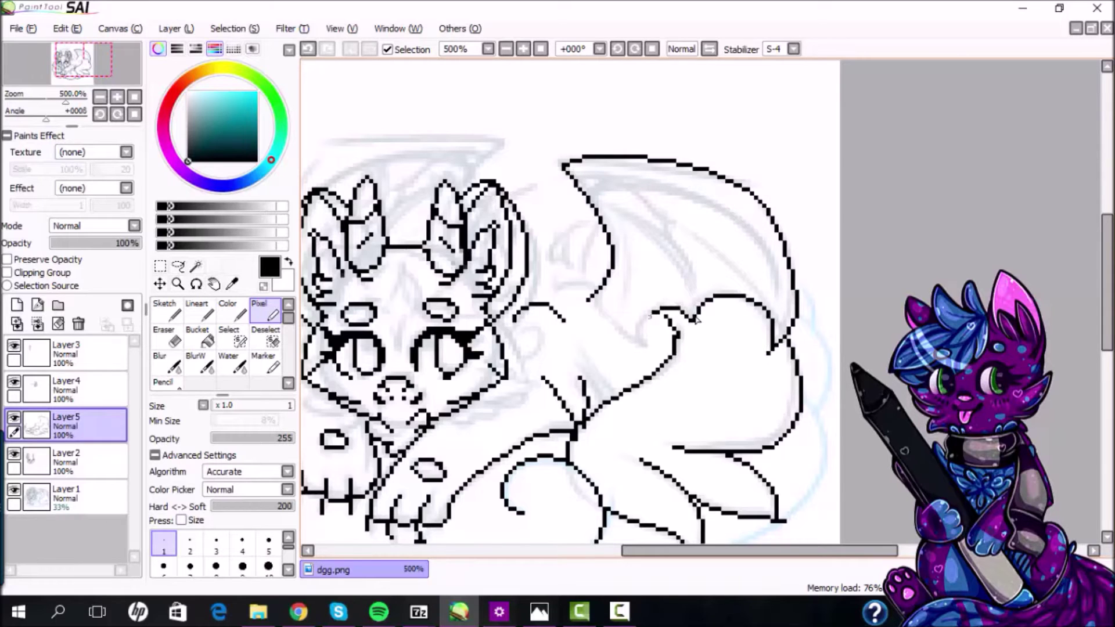
mouse_move(581, 187)
mouse_down()
mouse_move(776, 290)
mouse_move(784, 326)
mouse_move(730, 224)
mouse_move(781, 347)
mouse_up()
key(ctrl+z)
key(ctrl+z)
drag(629, 268, 634, 314)
mouse_move(600, 212)
mouse_down()
mouse_move(636, 317)
mouse_move(715, 309)
mouse_move(693, 192)
mouse_up()
key(ctrl+z)
key(ctrl+z)
scroll(836, 212, down, 3)
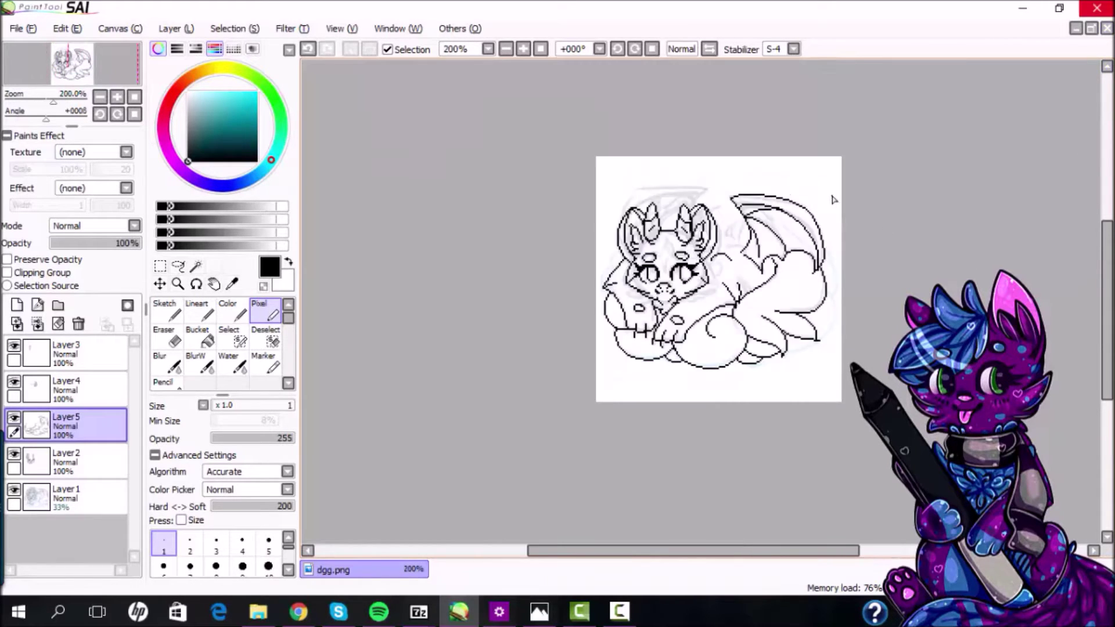
scroll(825, 205, up, 1)
key(ctrl+z)
Step: Try to save the canvas under its current file
click(23, 28)
click(43, 123)
click(607, 367)
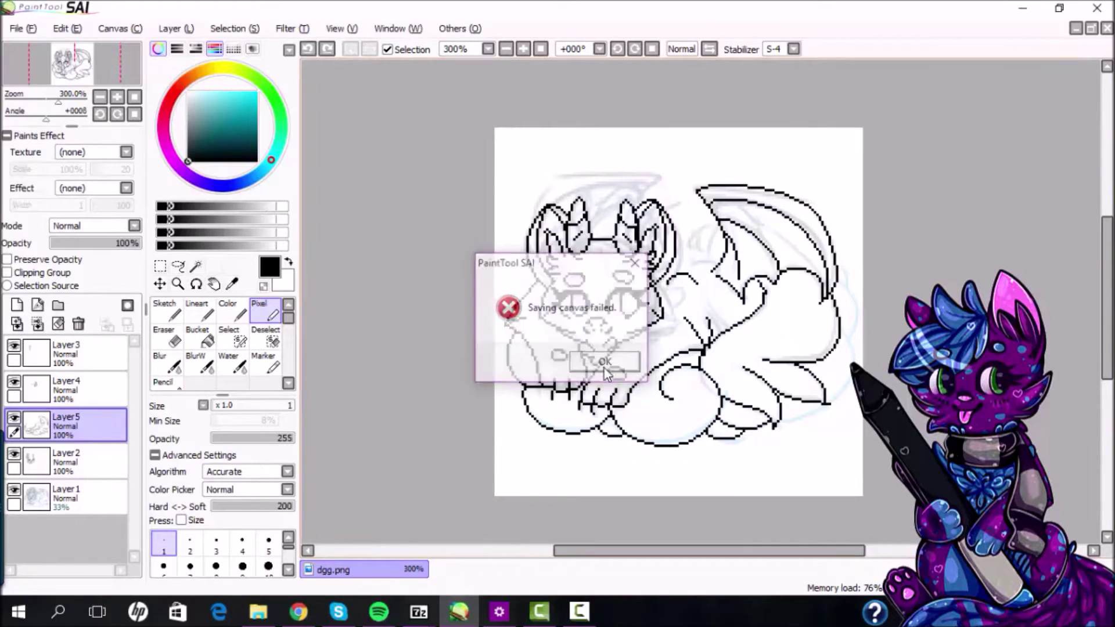
Step: Save the canvas as a new file named asdasd in SAI (*.sai) format on the Desktop
click(23, 28)
click(53, 146)
text(asdasd)
click(429, 513)
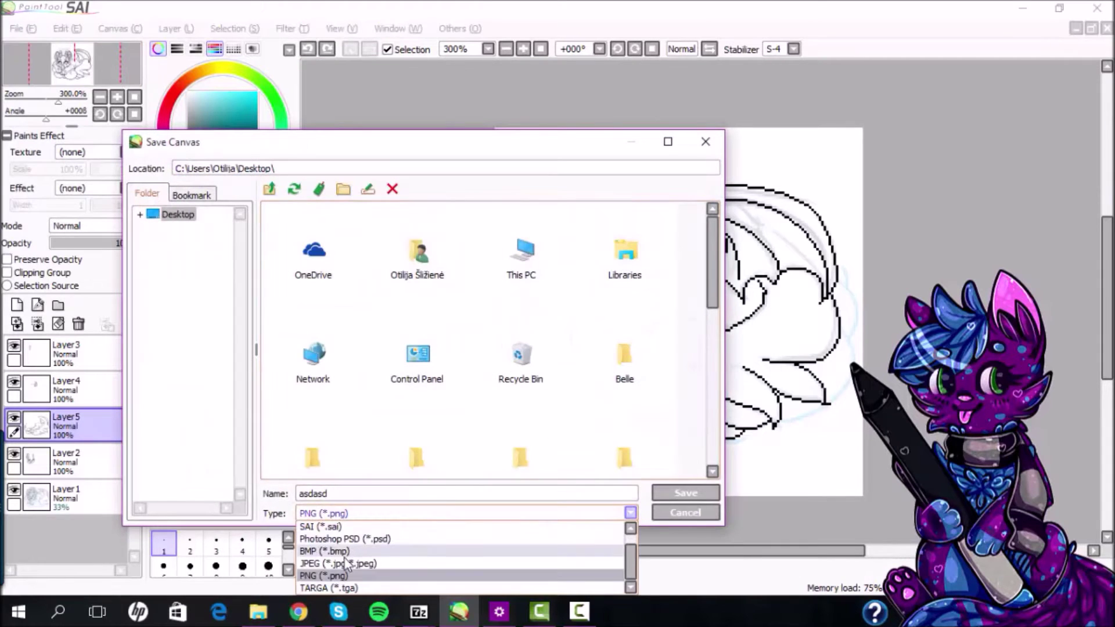
click(335, 528)
click(685, 493)
Step: Draw the left wing behind the horns and ears, with its outer edge and inner curve
scroll(784, 262, down, 2)
scroll(787, 266, up, 4)
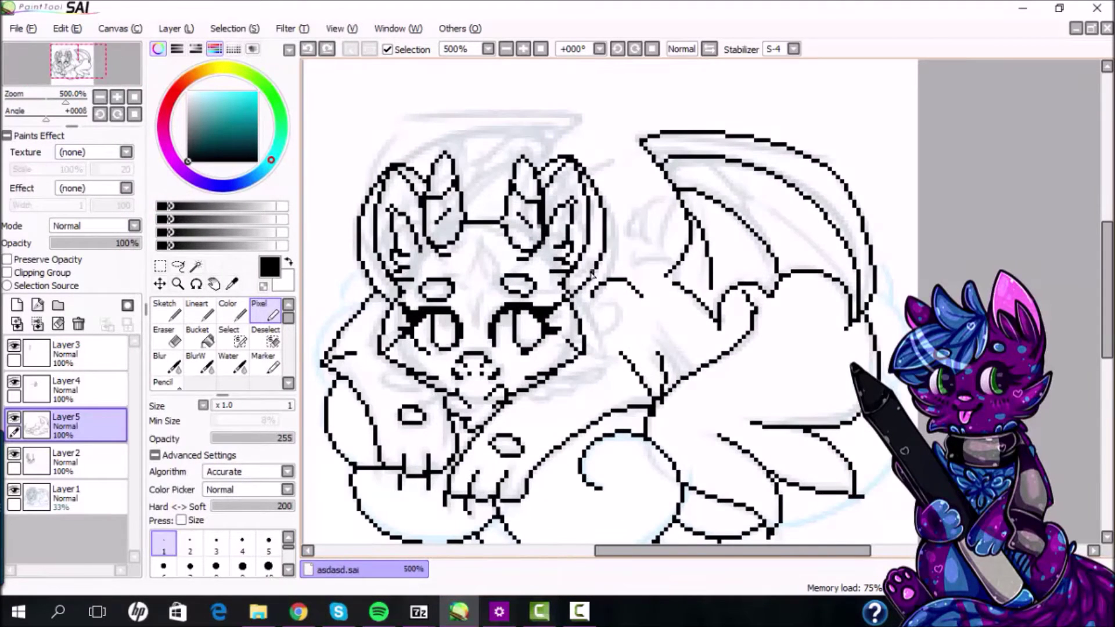
key(ctrl+z)
scroll(808, 160, down, 5)
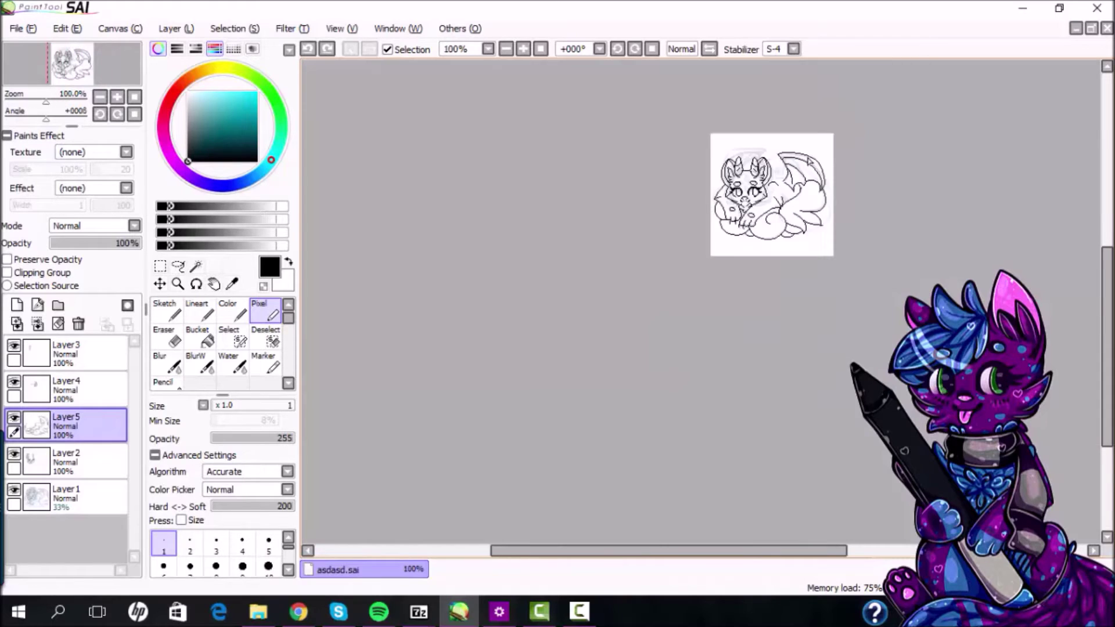
scroll(762, 152, up, 5)
mouse_move(745, 187)
mouse_down()
mouse_move(644, 145)
mouse_move(582, 194)
mouse_up()
drag(729, 181, 656, 219)
key(ctrl+z)
key(ctrl+z)
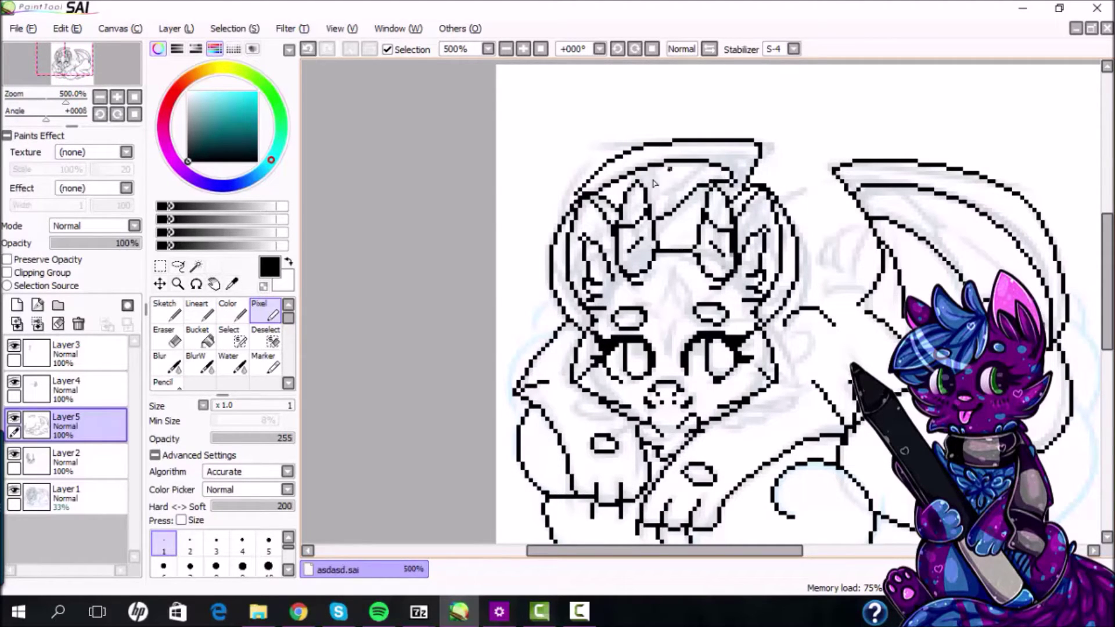
Step: Draw the rounded line between the right ear and the right wing's base
drag(882, 255, 800, 247)
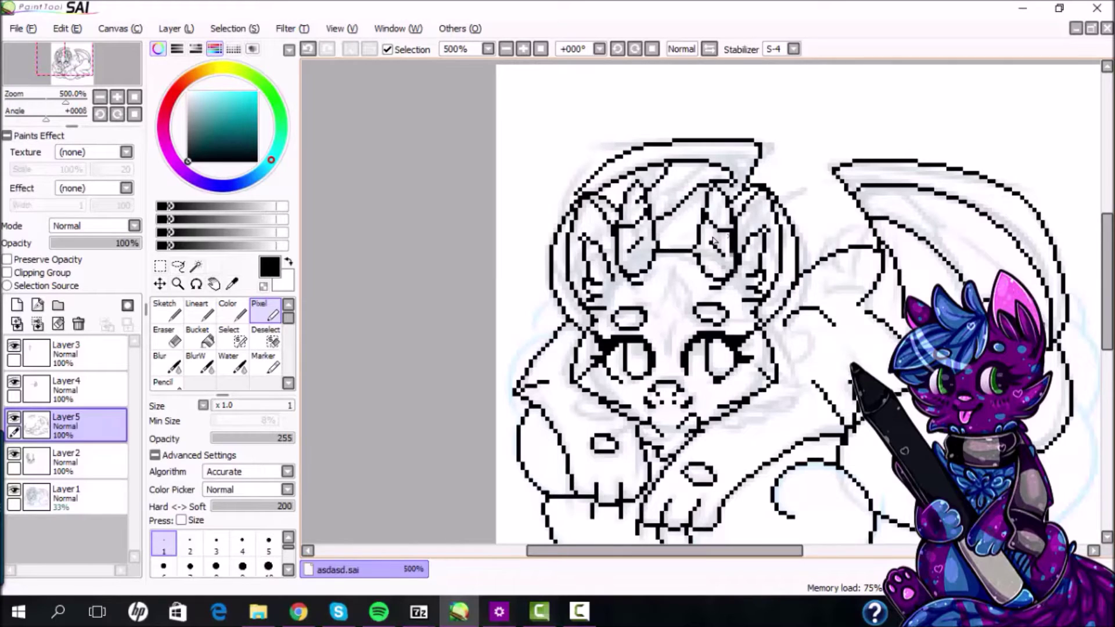
scroll(789, 235, down, 5)
scroll(836, 253, up, 4)
key(ctrl+z)
key(ctrl+z)
drag(707, 178, 645, 168)
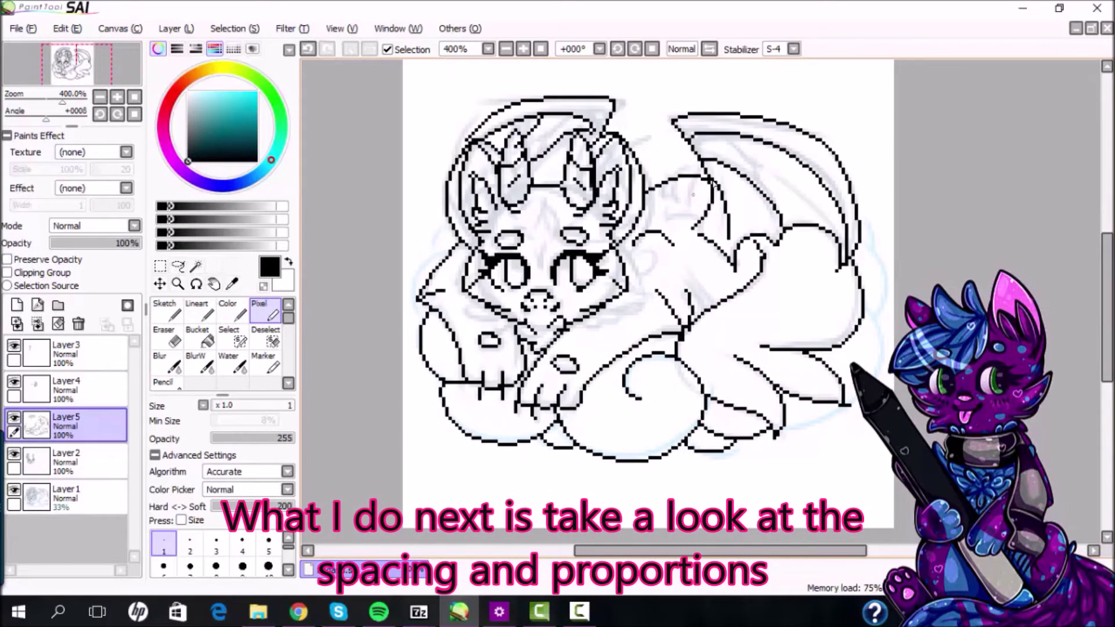
Step: Check the drawing's proportions and lasso-select the right wing's lineart on Layer5
scroll(721, 169, down, 4)
scroll(721, 168, up, 3)
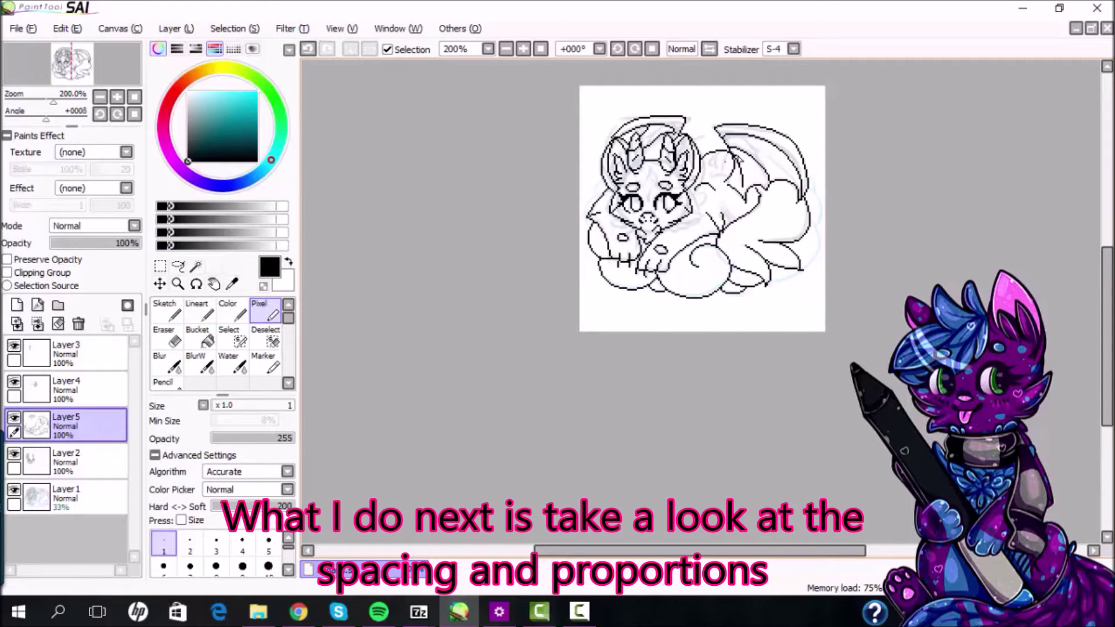
scroll(764, 142, up, 2)
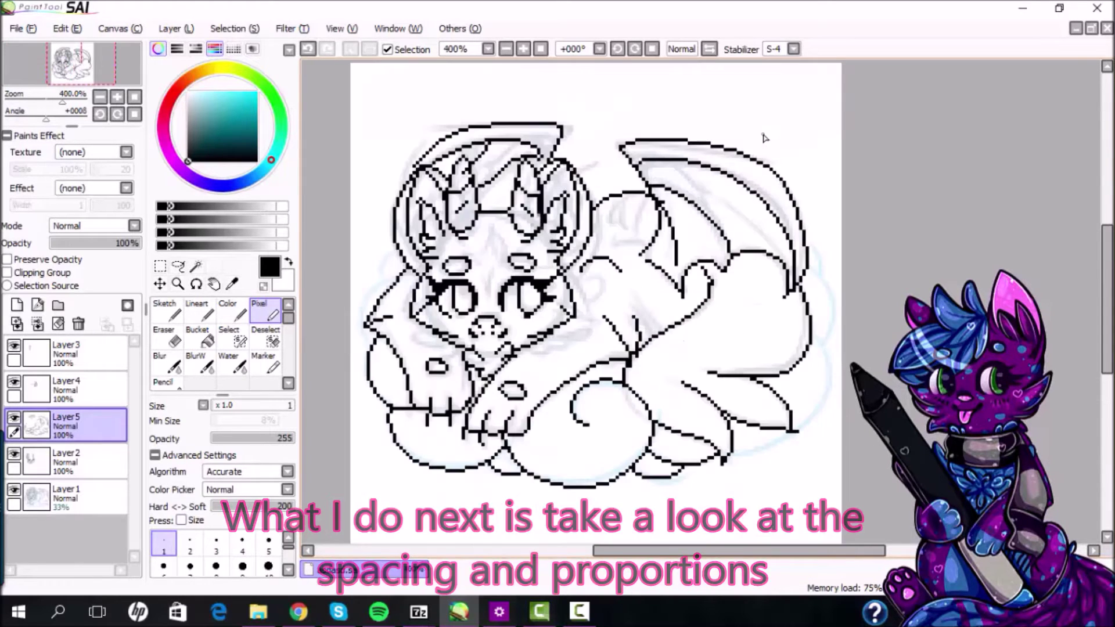
key(a)
drag(644, 186, 648, 114)
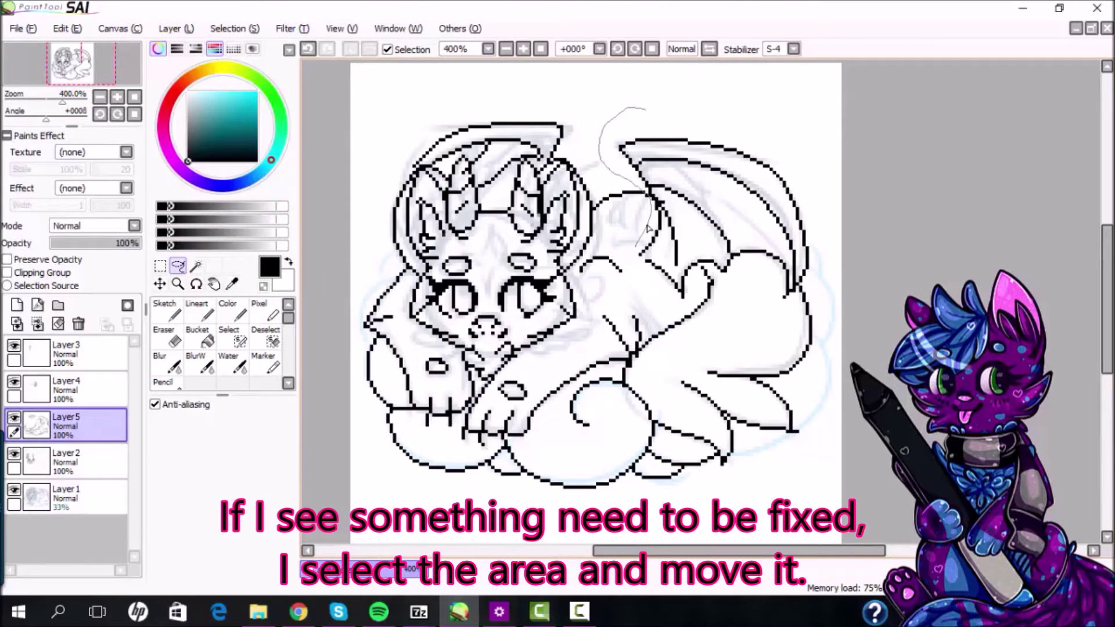
drag(649, 229, 699, 295)
click(711, 294)
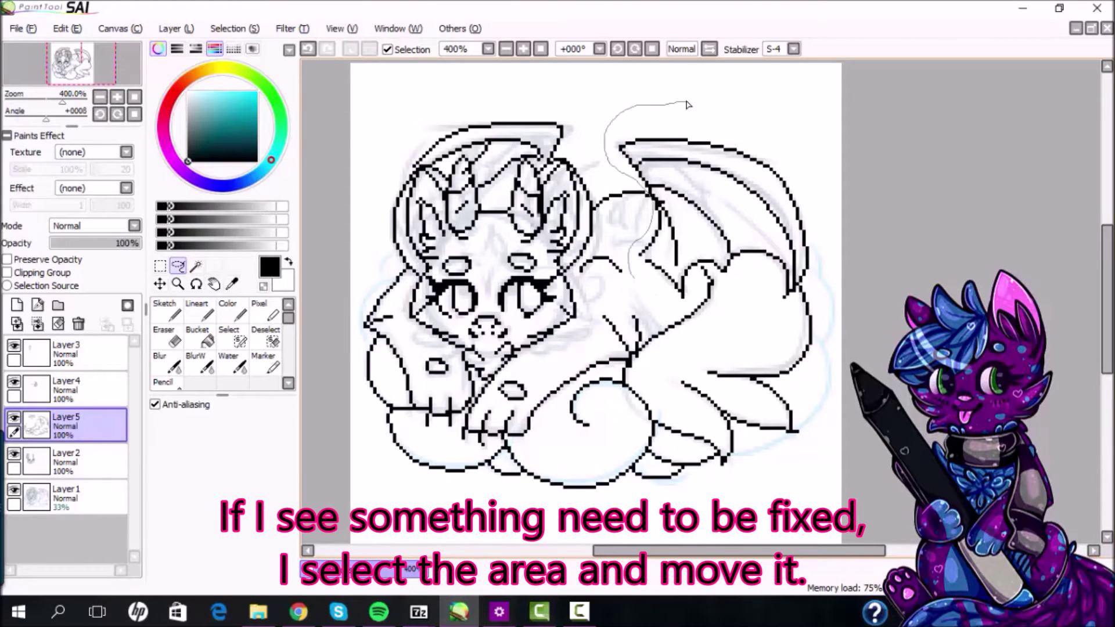
drag(687, 105, 680, 105)
drag(674, 105, 723, 107)
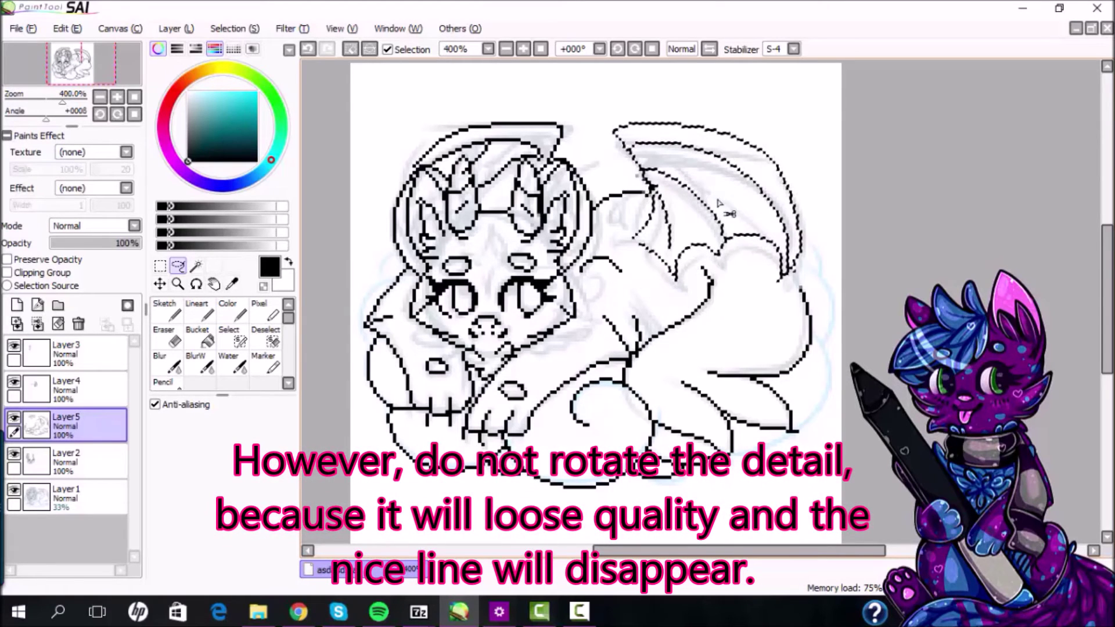
Step: Move the selected right wing slightly upward and closer to the head, judging its placement against the whole drawing
drag(718, 199, 712, 194)
click(774, 128)
scroll(712, 188, down, 3)
scroll(704, 193, up, 3)
key(ctrl+z)
drag(652, 158, 641, 158)
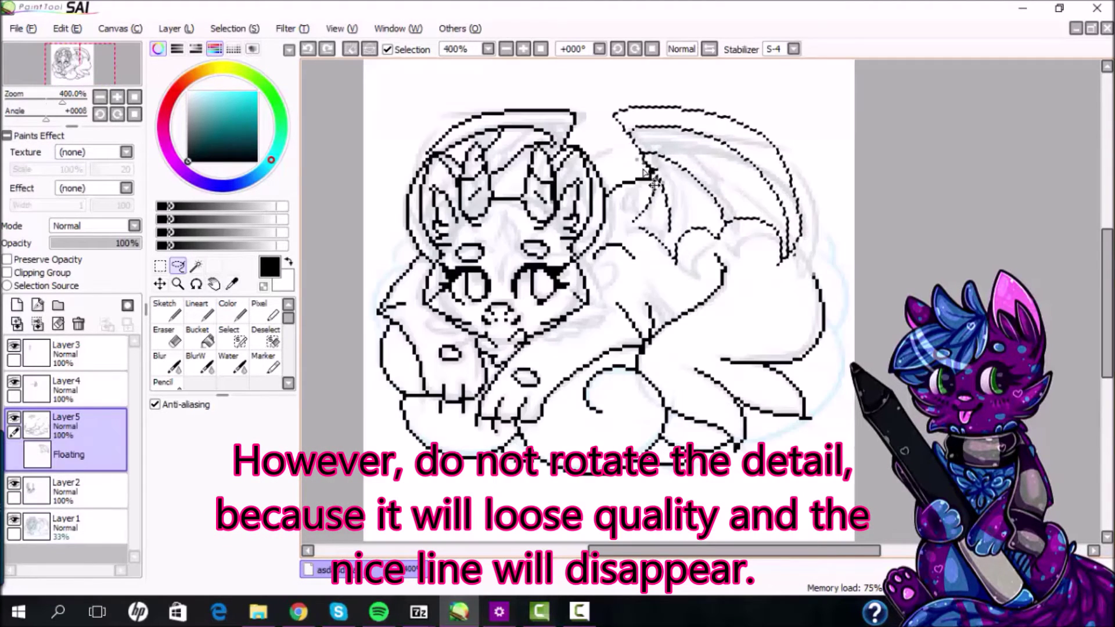
click(819, 142)
scroll(819, 142, down, 3)
scroll(810, 150, up, 3)
key(ctrl+z)
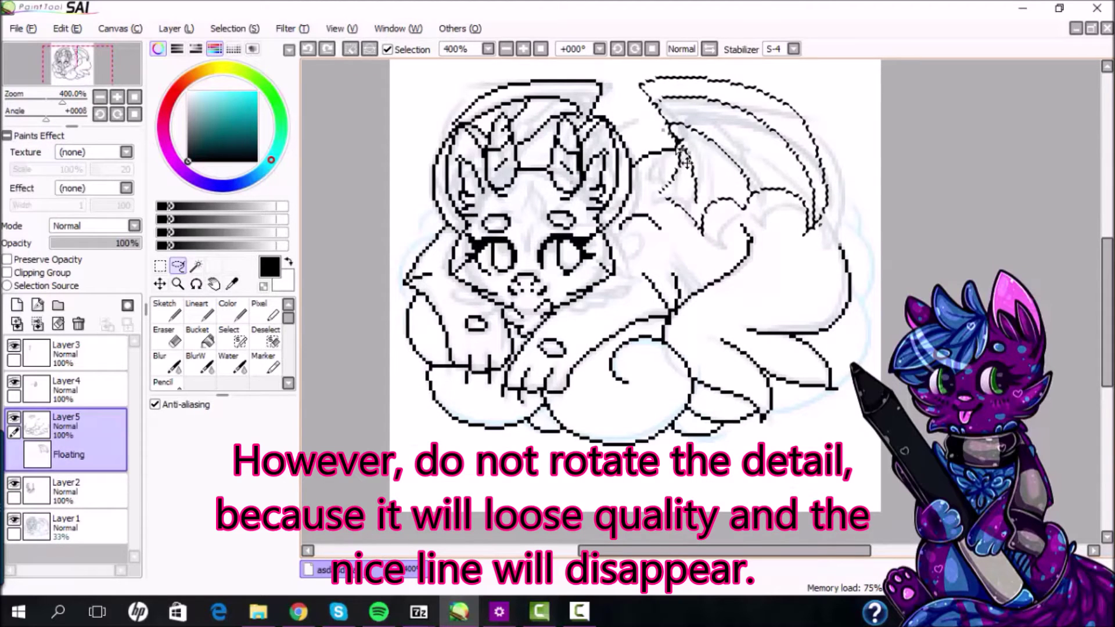
Step: Nudge the floating right wing into its final position over the back and deselect it
drag(663, 132, 665, 141)
click(773, 119)
scroll(772, 119, down, 4)
scroll(798, 126, up, 4)
scroll(776, 204, up, 2)
Step: Draw short connecting lines between the moved right wing and the creature's back and hip with the Pixel tool
key(n)
key(n)
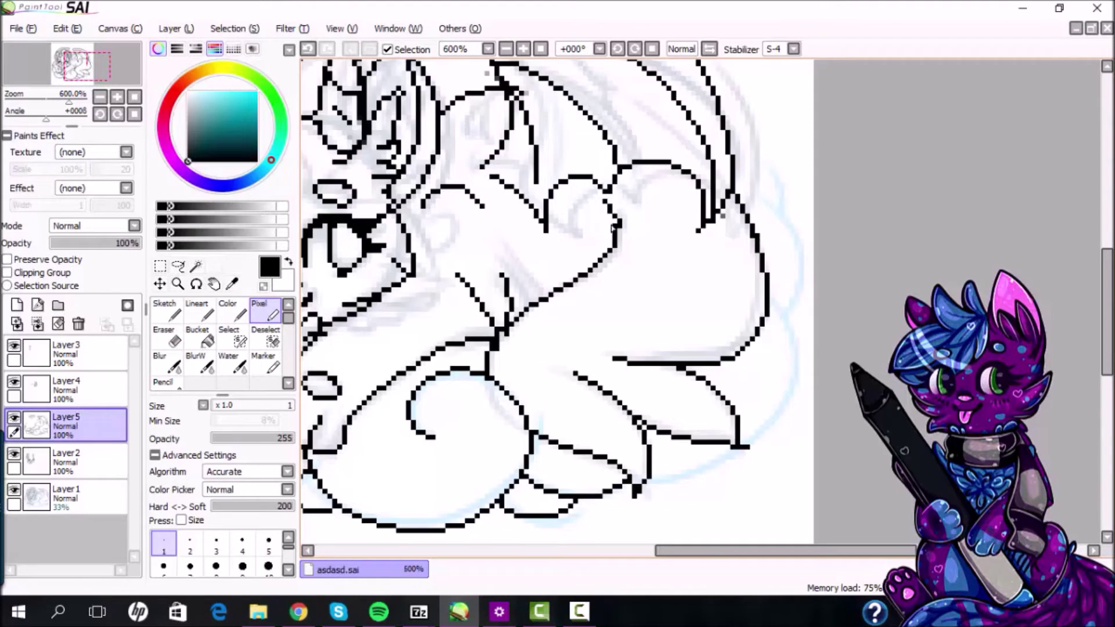
scroll(613, 227, down, 2)
scroll(540, 145, up, 2)
scroll(563, 174, up, 2)
scroll(564, 175, down, 2)
Step: Set the eraser to size 0.7 and erase stray pixels around the right wing's joints and the tail tips
key(e)
scroll(586, 186, up, 2)
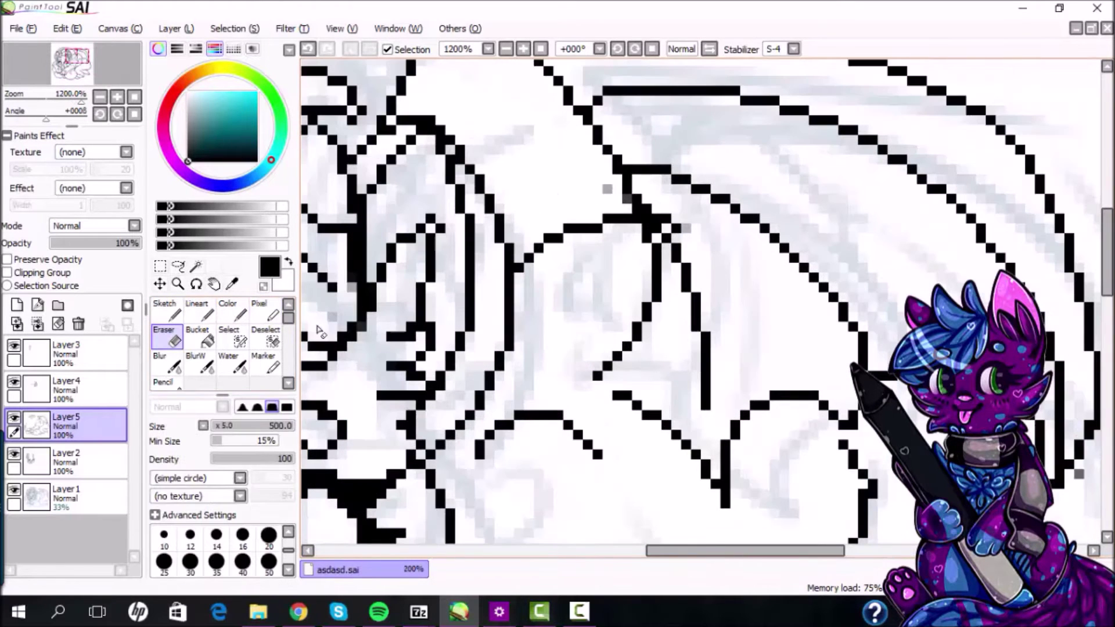
drag(255, 426, 214, 427)
scroll(266, 531, up, 3)
click(163, 538)
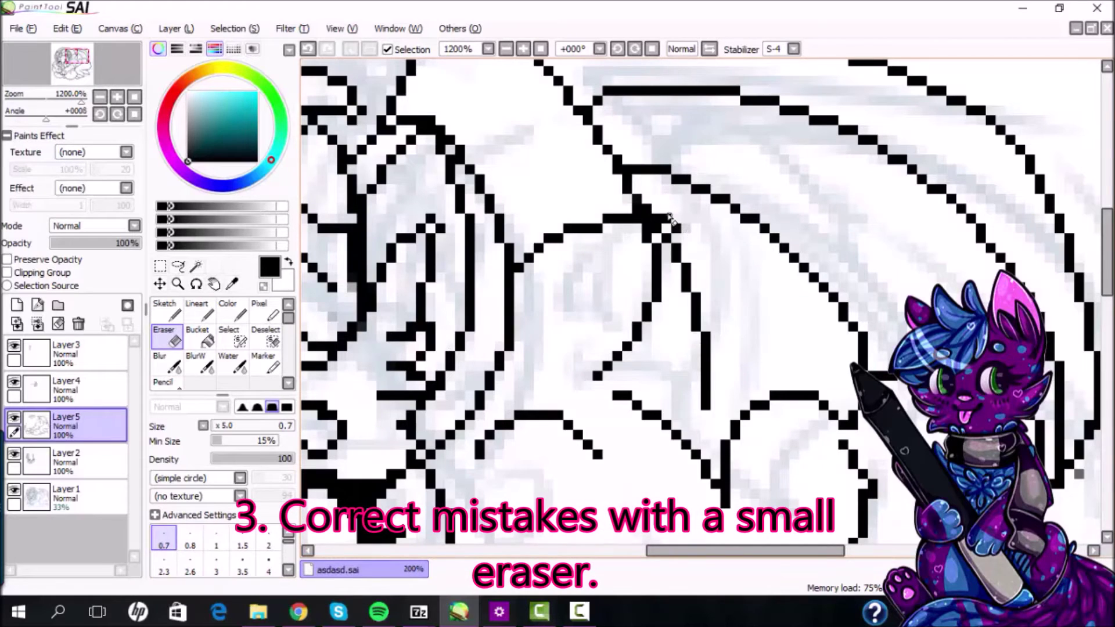
scroll(815, 241, down, 3)
scroll(866, 285, up, 3)
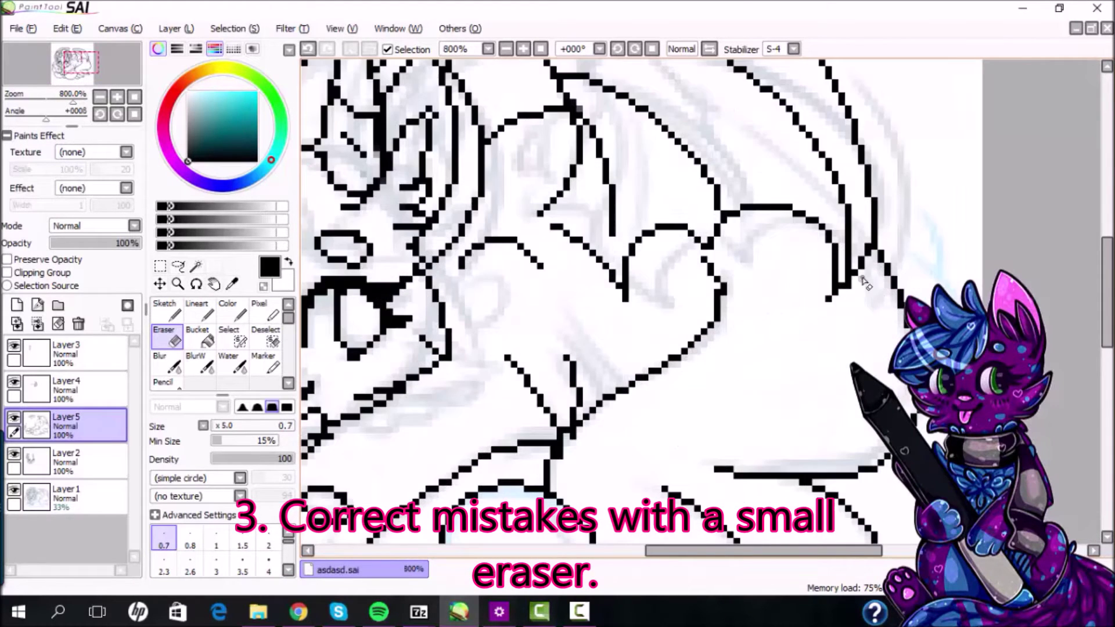
scroll(865, 290, down, 4)
scroll(869, 355, up, 4)
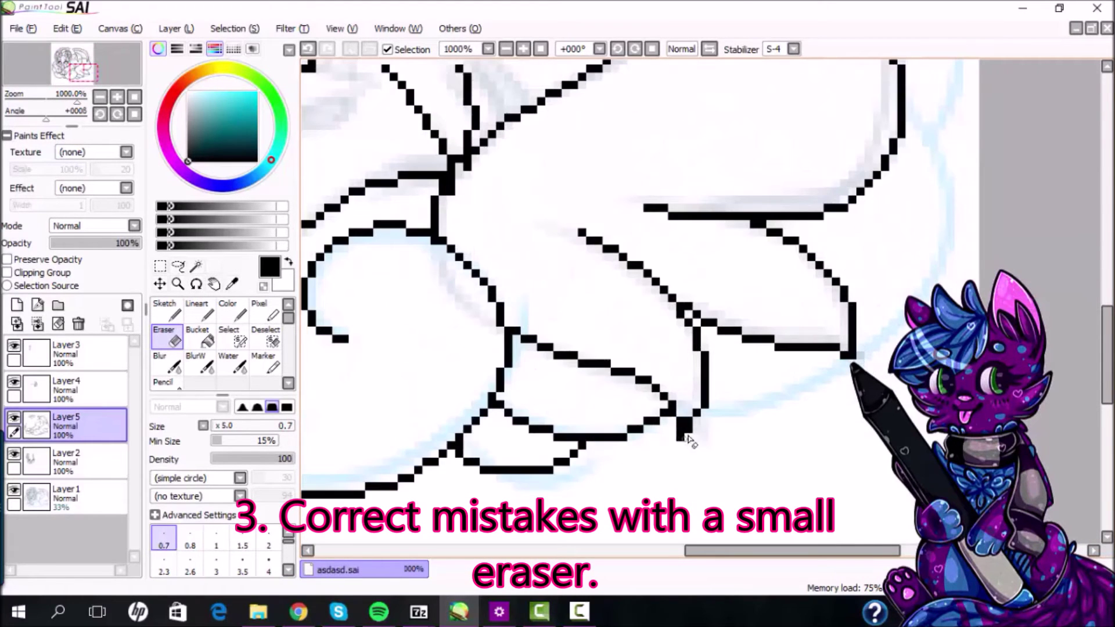
scroll(834, 391, down, 5)
scroll(859, 361, up, 2)
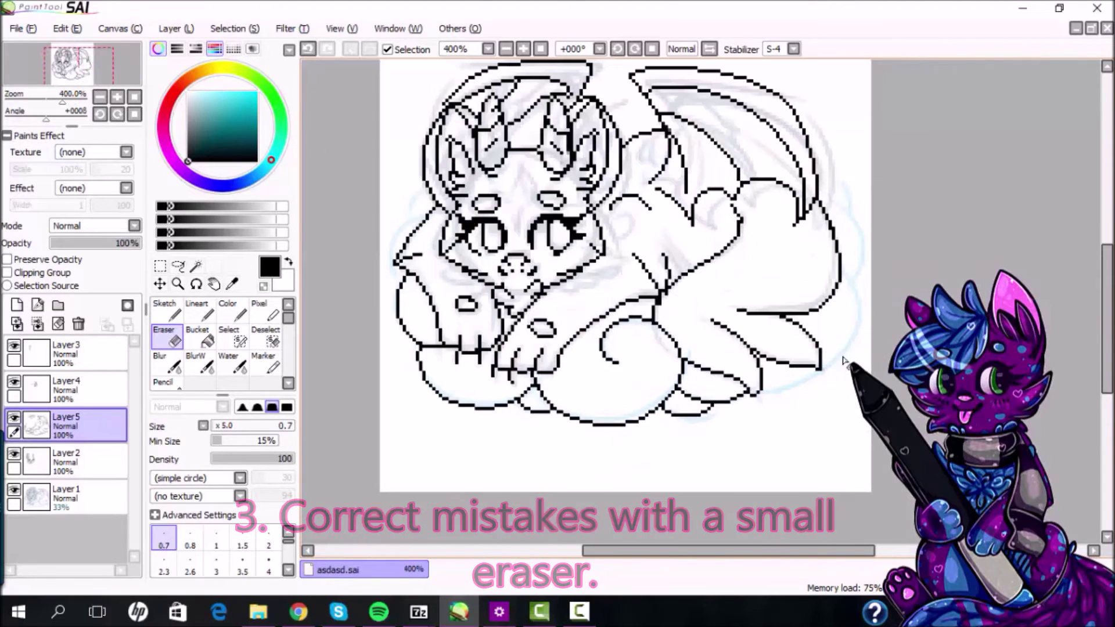
Step: Draw the rounded cloud outline behind the creature's left side with the size 1 Pixel tool
click(267, 312)
scroll(413, 244, up, 2)
key(ctrl+z)
mouse_move(439, 136)
mouse_down()
mouse_move(407, 201)
mouse_move(429, 201)
mouse_move(385, 323)
mouse_up()
key(ctrl+z)
mouse_move(431, 201)
mouse_down()
mouse_move(401, 206)
mouse_move(388, 335)
mouse_up()
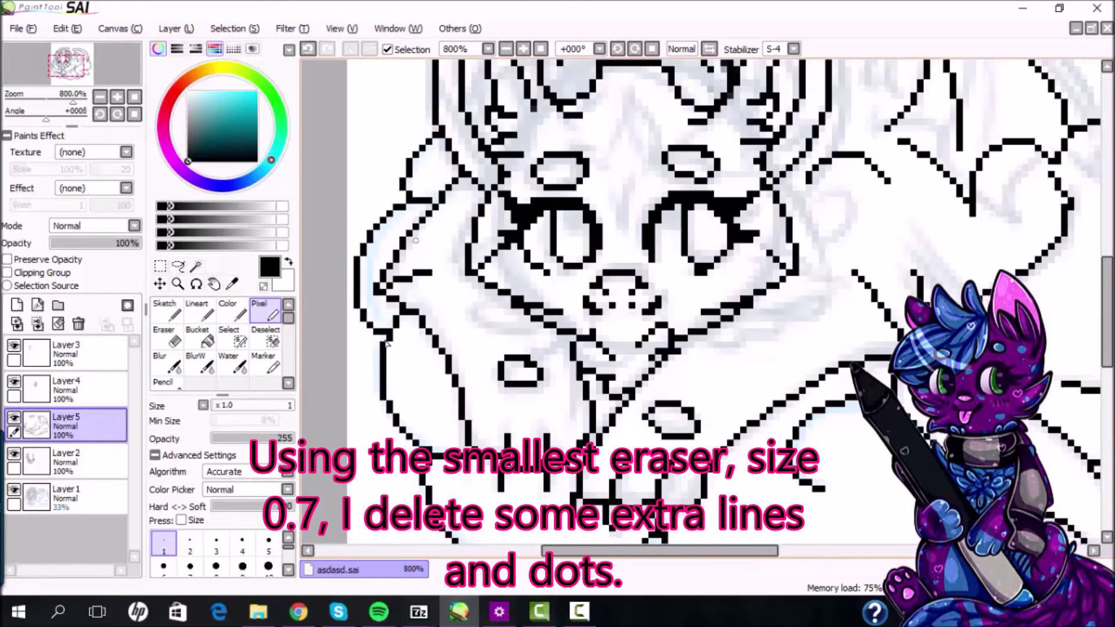
Step: Draw the rounded cloud outline behind the creature's right hip and tail, redoing unsatisfactory strokes
scroll(386, 343, down, 4)
scroll(745, 391, up, 3)
key(ctrl+z)
mouse_move(773, 242)
mouse_down()
mouse_move(661, 366)
mouse_move(777, 201)
mouse_move(655, 353)
mouse_move(661, 364)
mouse_move(760, 209)
mouse_up()
key(ctrl+z)
key(ctrl+z)
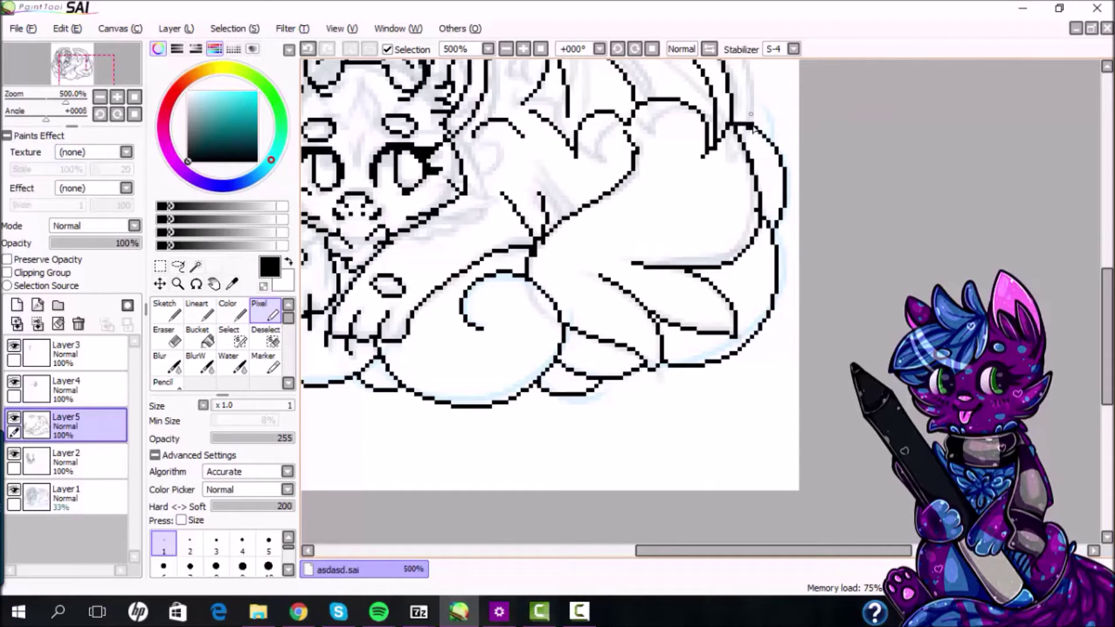
Step: Hide the sketch on Layer1 and erase leftover stray pixels around the face on Layer5 and Layer2
scroll(676, 219, down, 4)
scroll(688, 213, up, 1)
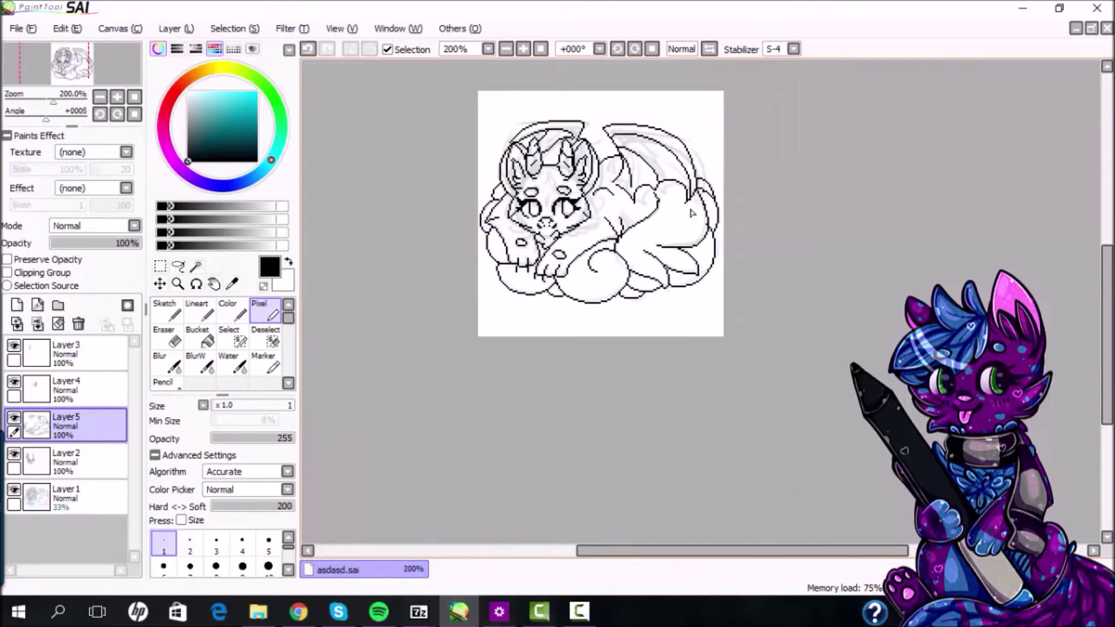
click(14, 489)
scroll(595, 139, up, 1)
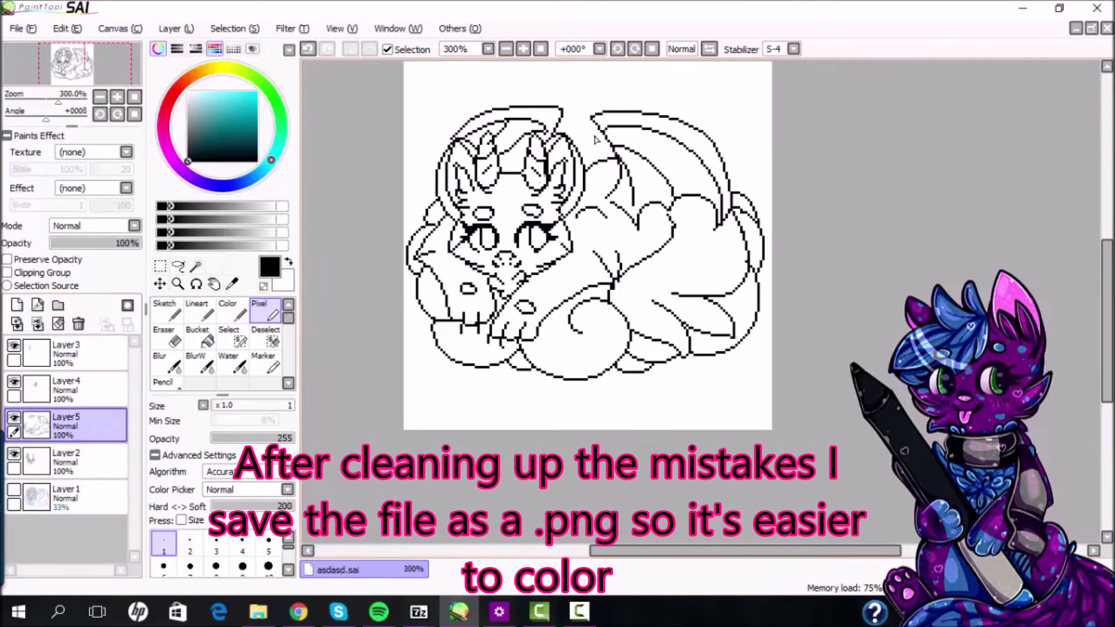
scroll(456, 254, up, 6)
click(174, 340)
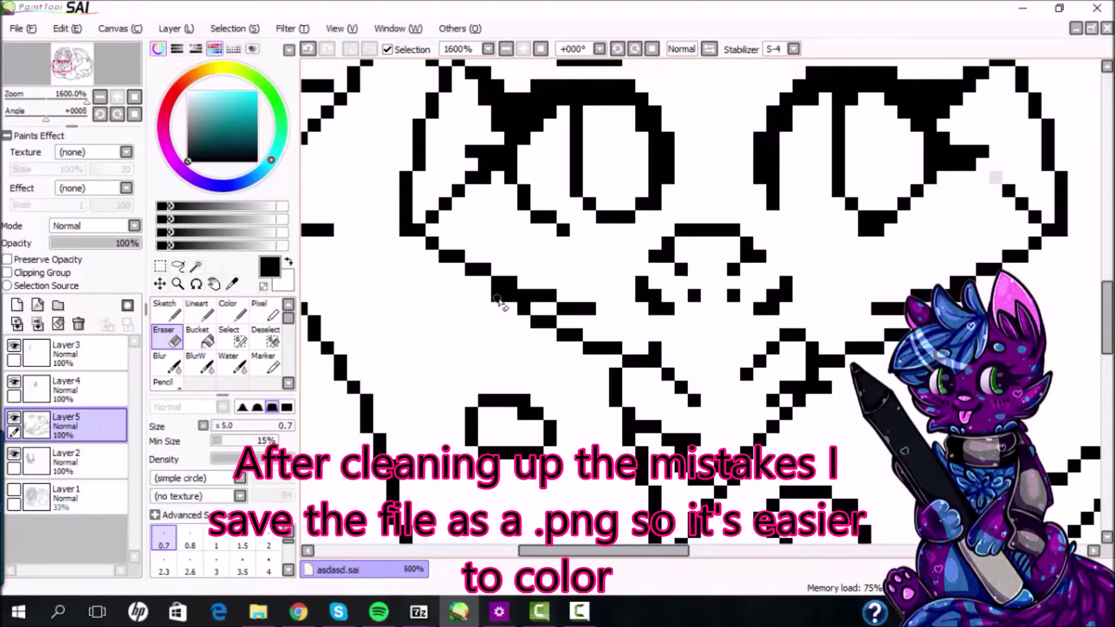
click(79, 462)
scroll(493, 297, down, 3)
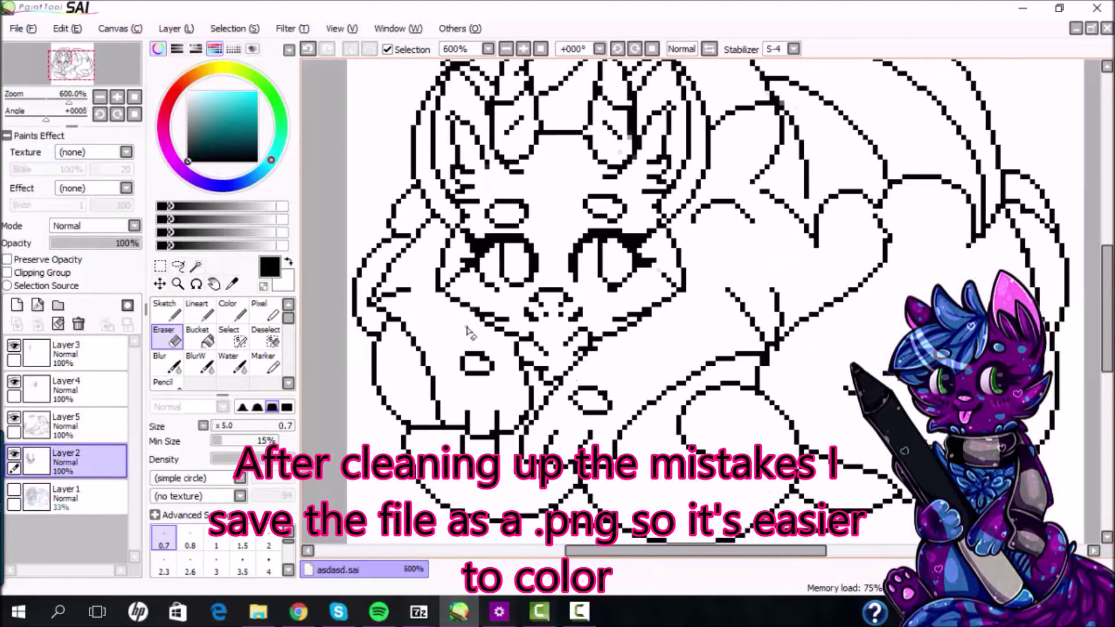
scroll(656, 267, up, 2)
key(Page_Up)
scroll(593, 197, down, 1)
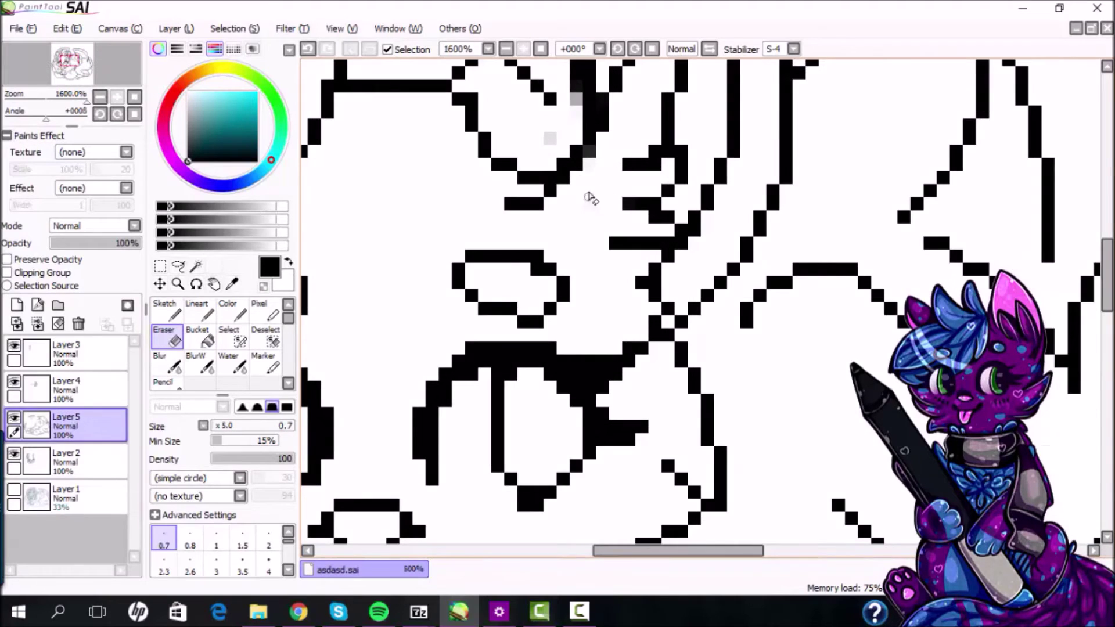
key(Page_Down)
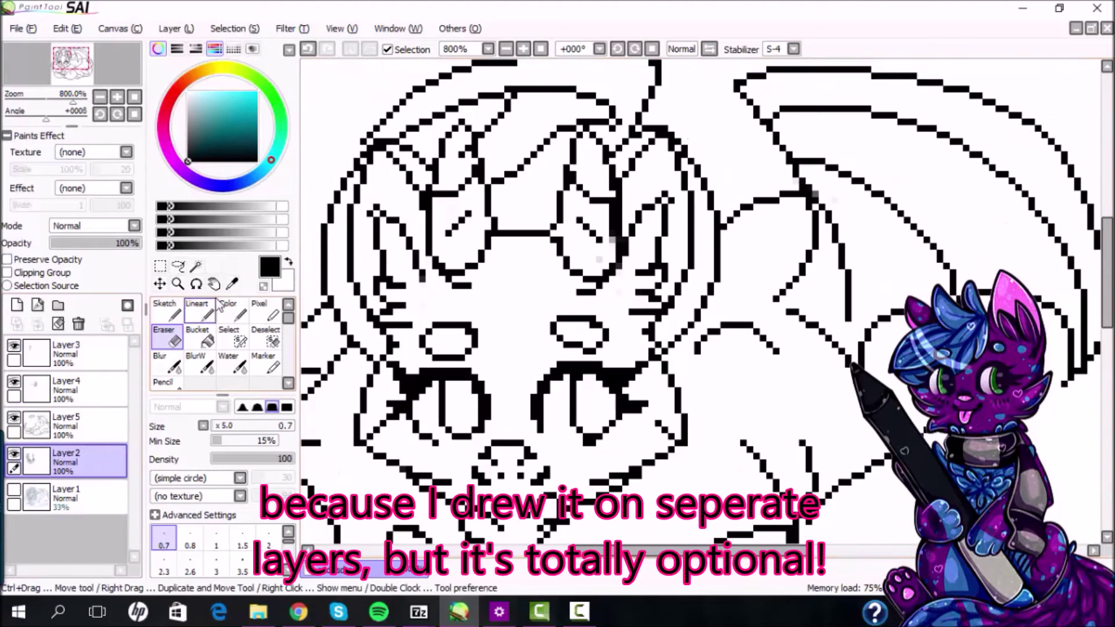
Step: Paint over stray pixels around the horns in white with the size 1 Pixel tool on Layer4 and Layer3
click(265, 310)
scroll(635, 211, up, 2)
click(76, 428)
key(Page_Up)
drag(580, 260, 587, 210)
click(587, 165)
scroll(592, 249, down, 4)
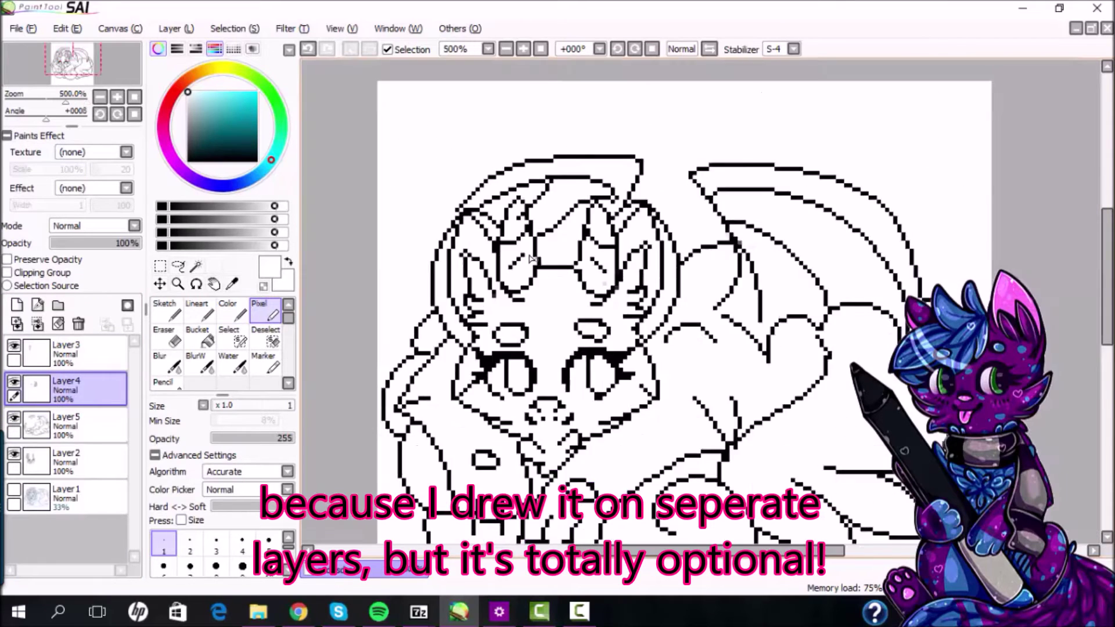
scroll(523, 244, up, 4)
click(81, 356)
click(547, 205)
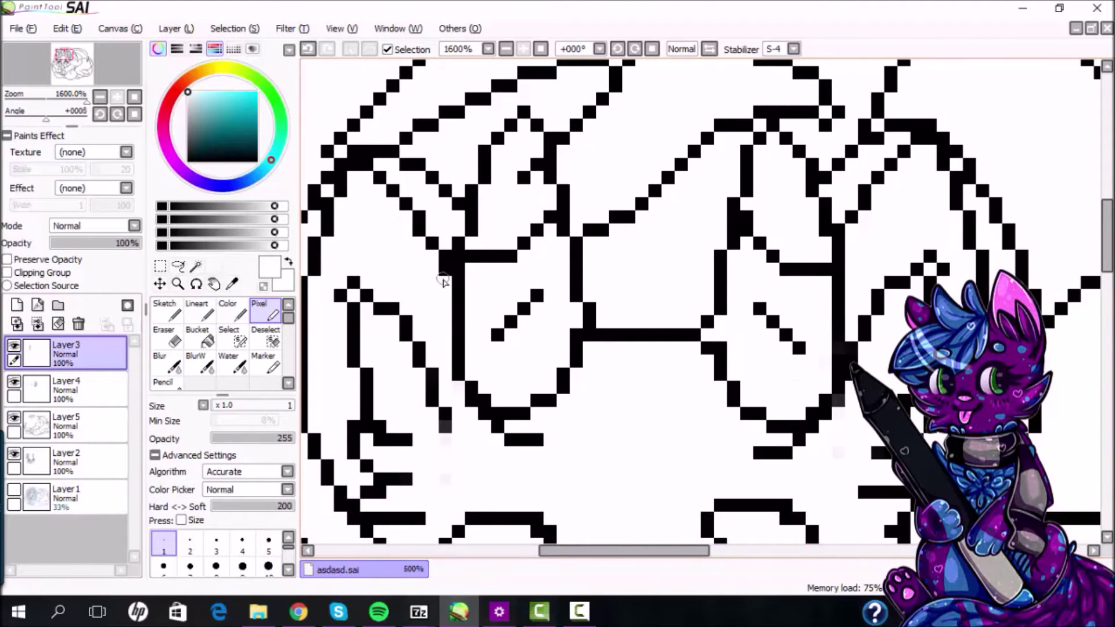
scroll(803, 394, down, 4)
scroll(773, 299, up, 3)
scroll(774, 298, down, 4)
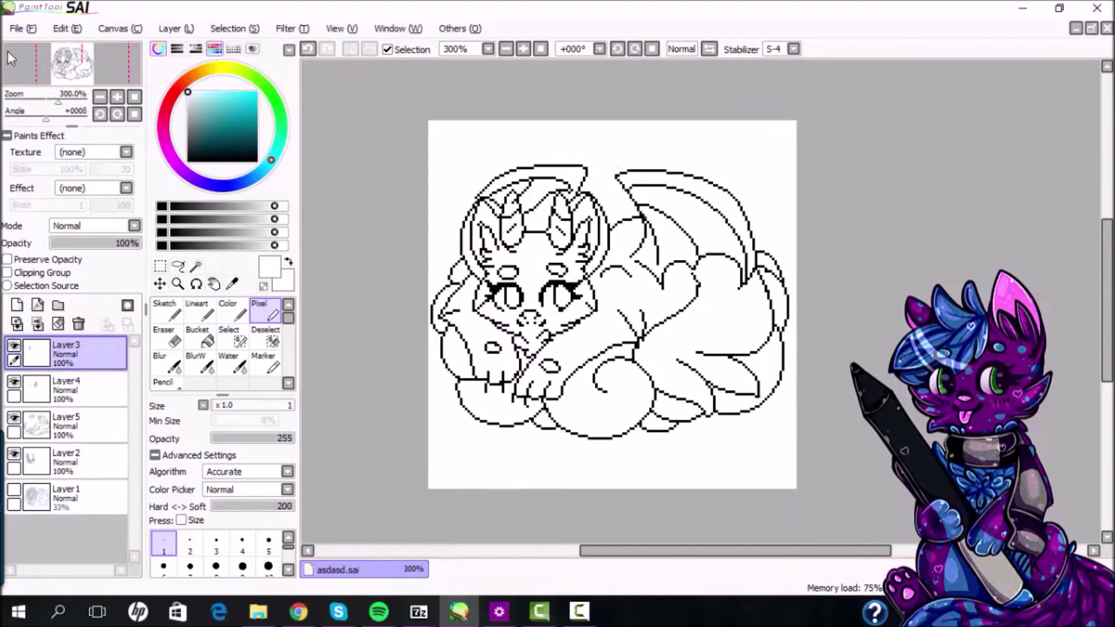
Step: Add a new layer above Layer3 and save the canvas as asdasd.png in 32bpp ARGB PNG format
click(17, 305)
click(22, 30)
click(57, 139)
click(371, 514)
click(323, 578)
key(Return)
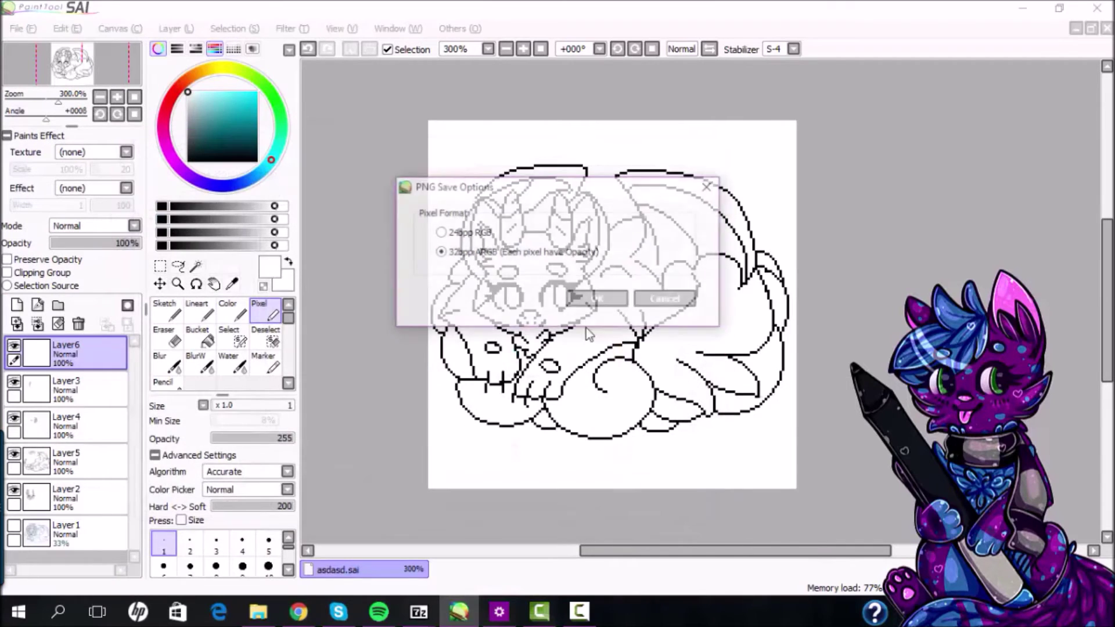
click(593, 301)
Step: Open asdasd.png from the Desktop as a single-layer canvas
key(ctrl+o)
scroll(681, 367, up, 10)
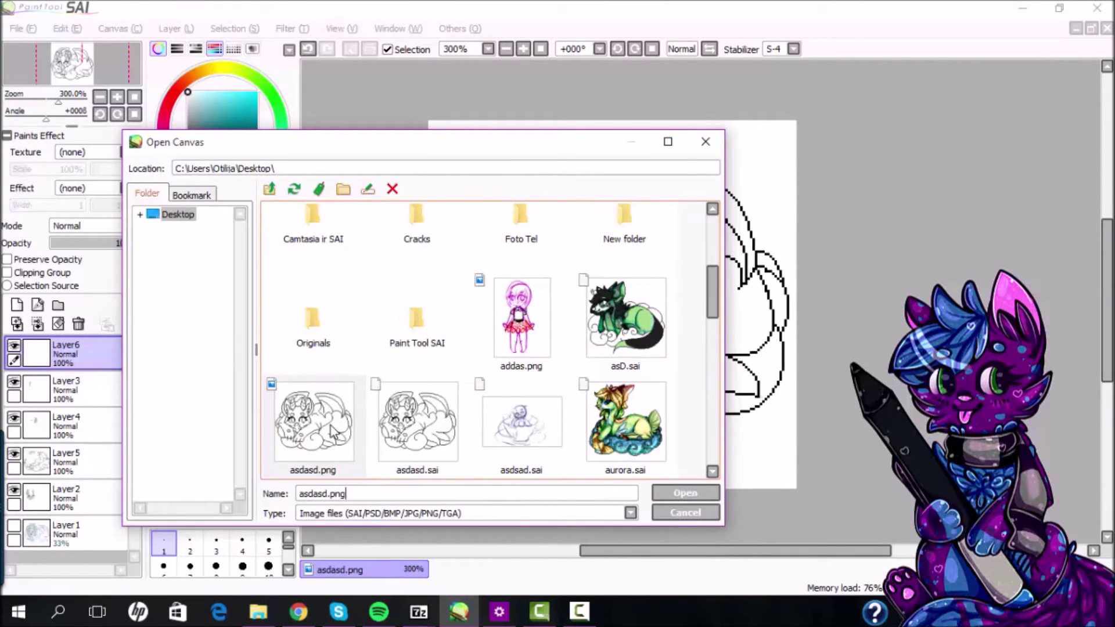
double_click(333, 432)
click(642, 363)
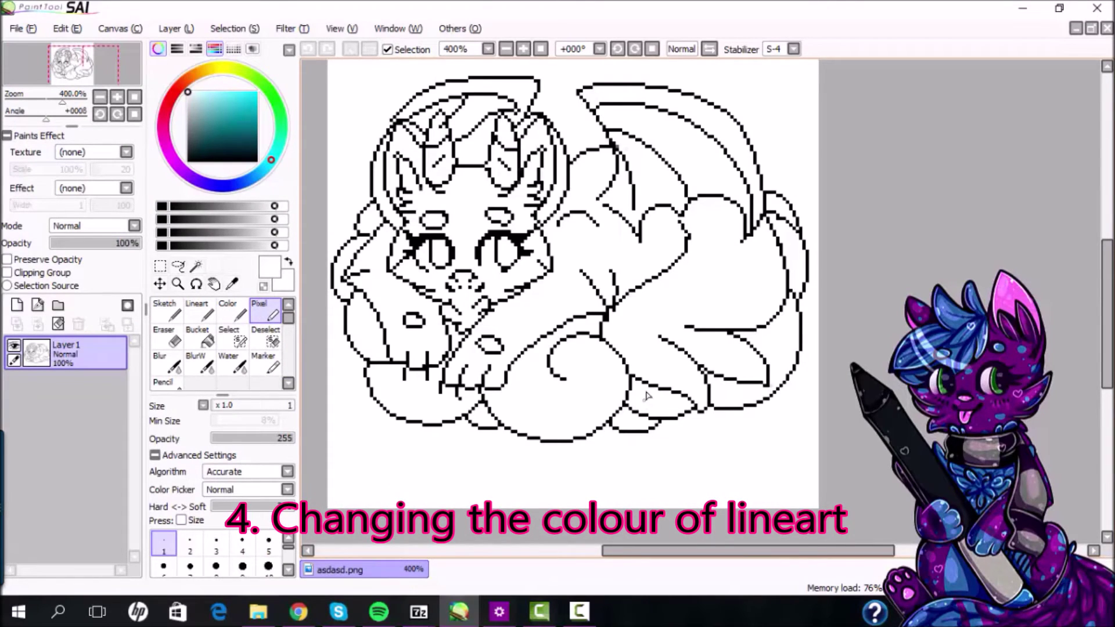
scroll(642, 383, down, 2)
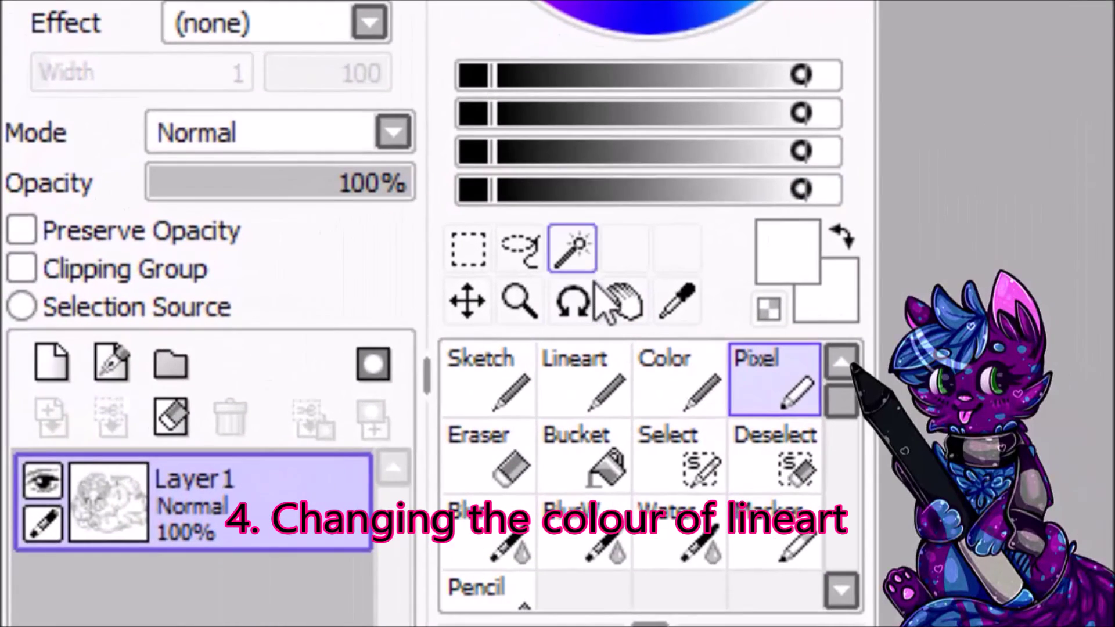
Step: Turn on Preserve Opacity for Layer1 and recolour the lineart purple with the Sketch brush at size 230
click(145, 250)
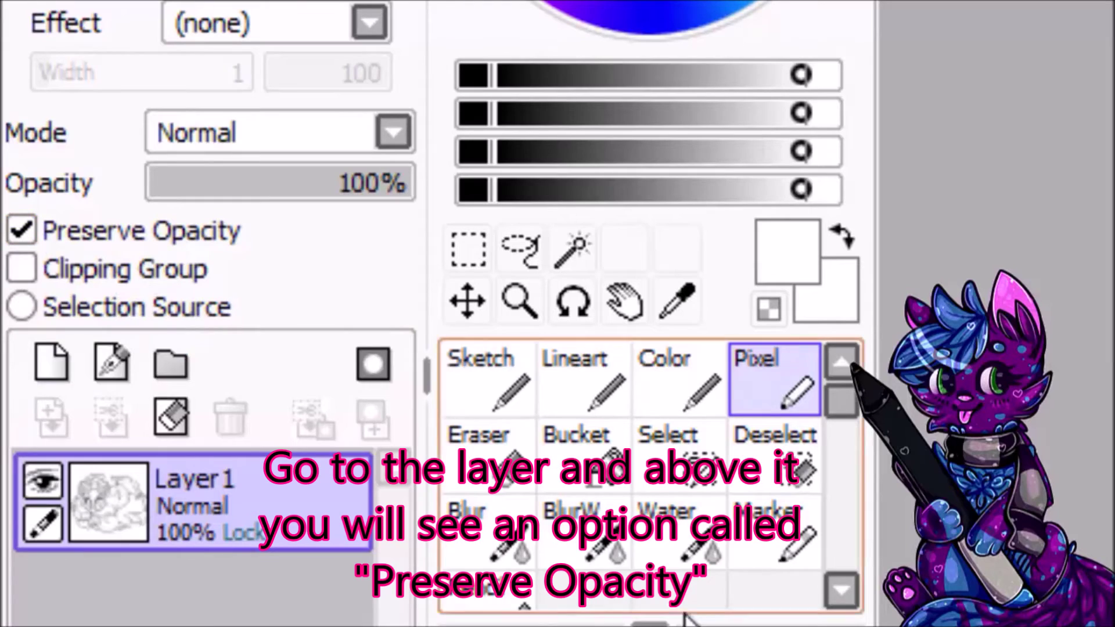
click(497, 385)
click(359, 110)
click(456, 23)
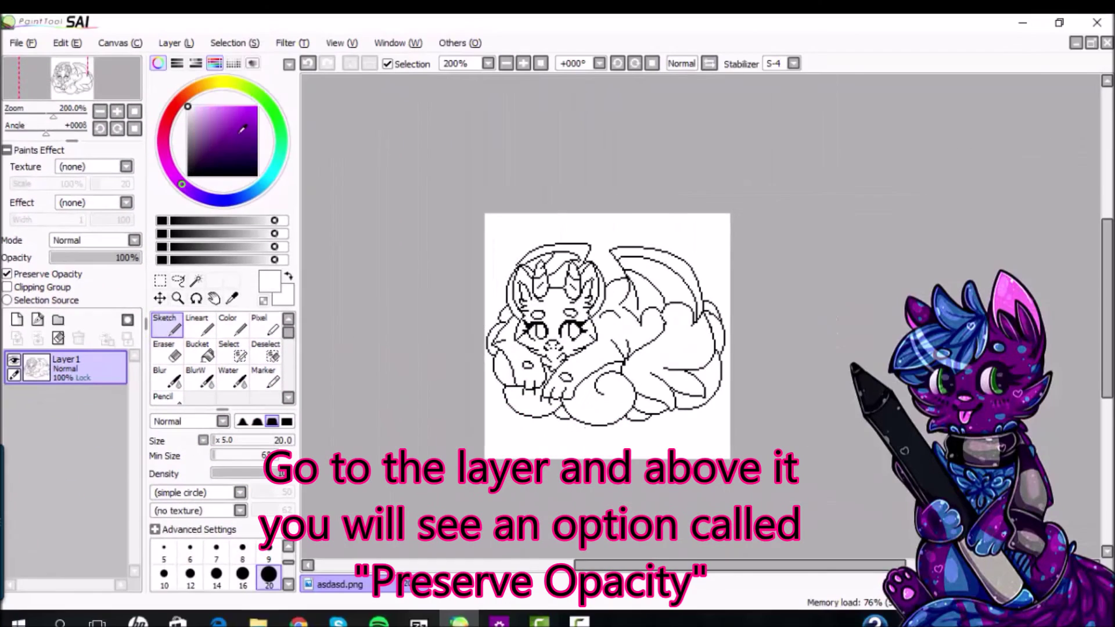
click(249, 440)
mouse_move(545, 381)
mouse_down()
mouse_move(584, 344)
mouse_move(572, 400)
mouse_up()
scroll(631, 342, up, 2)
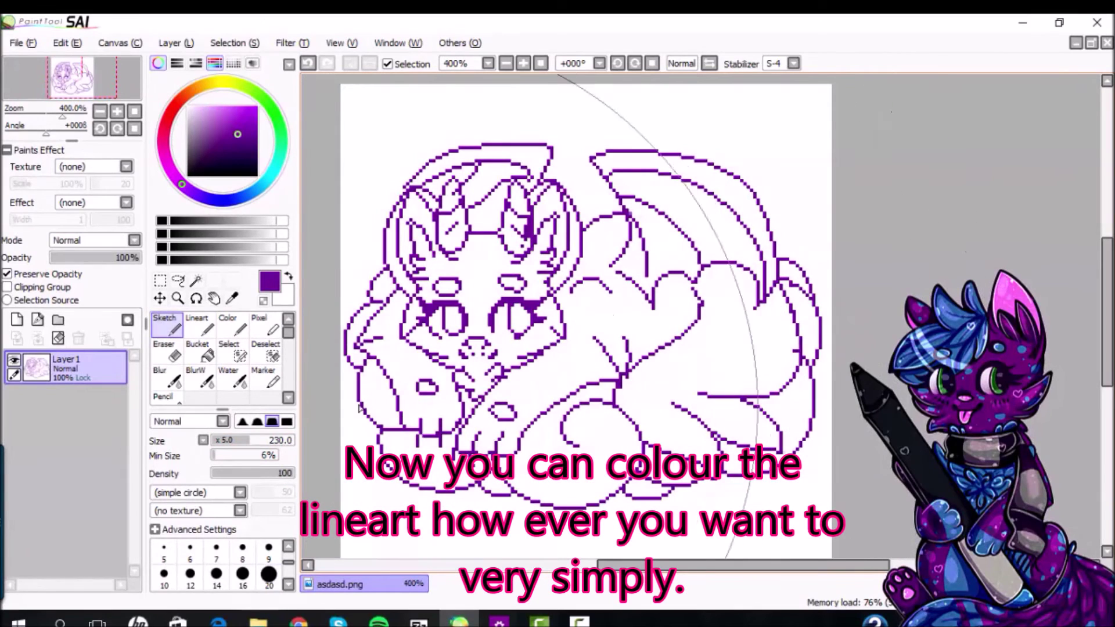
Step: Set the Sketch brush to size 40 and recolour the lineart around the left cloud and ear, switching to a darker purple
key(ctrl+z)
click(227, 441)
drag(220, 443, 223, 443)
mouse_move(388, 460)
mouse_down()
mouse_move(425, 506)
mouse_move(576, 497)
mouse_move(818, 411)
mouse_move(520, 470)
mouse_move(384, 435)
mouse_move(339, 368)
mouse_move(420, 439)
mouse_move(851, 376)
mouse_move(890, 345)
mouse_move(385, 341)
mouse_move(351, 292)
mouse_move(624, 172)
mouse_move(880, 255)
mouse_move(362, 249)
mouse_up()
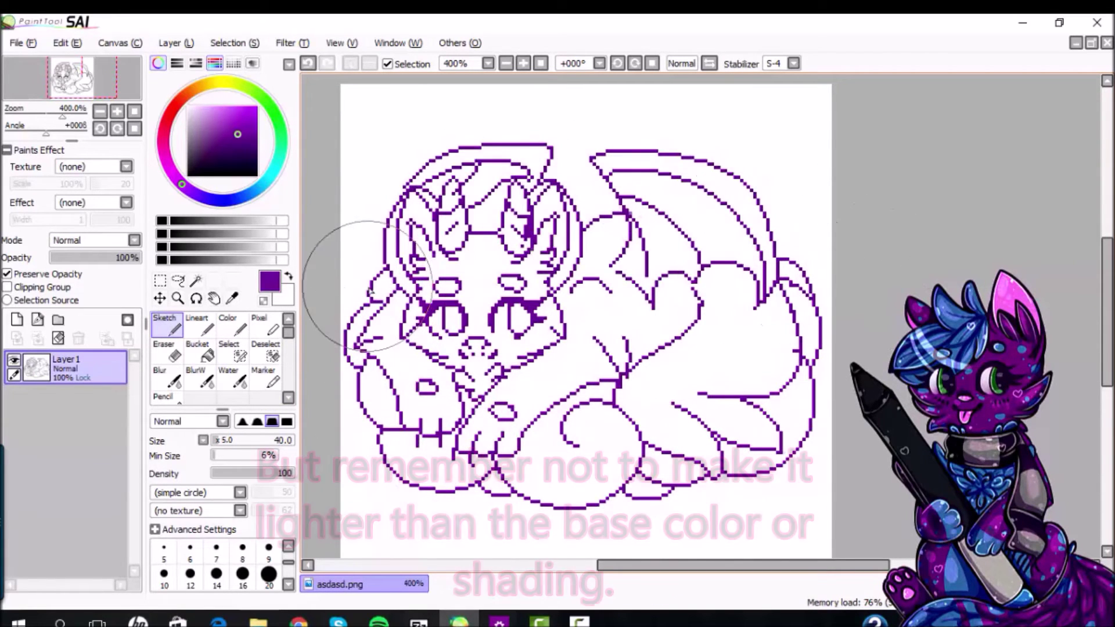
click(224, 151)
mouse_move(434, 226)
mouse_down()
mouse_move(755, 265)
mouse_move(431, 325)
mouse_move(813, 434)
mouse_move(410, 415)
mouse_move(785, 227)
mouse_move(367, 238)
mouse_move(627, 276)
mouse_move(422, 300)
mouse_up()
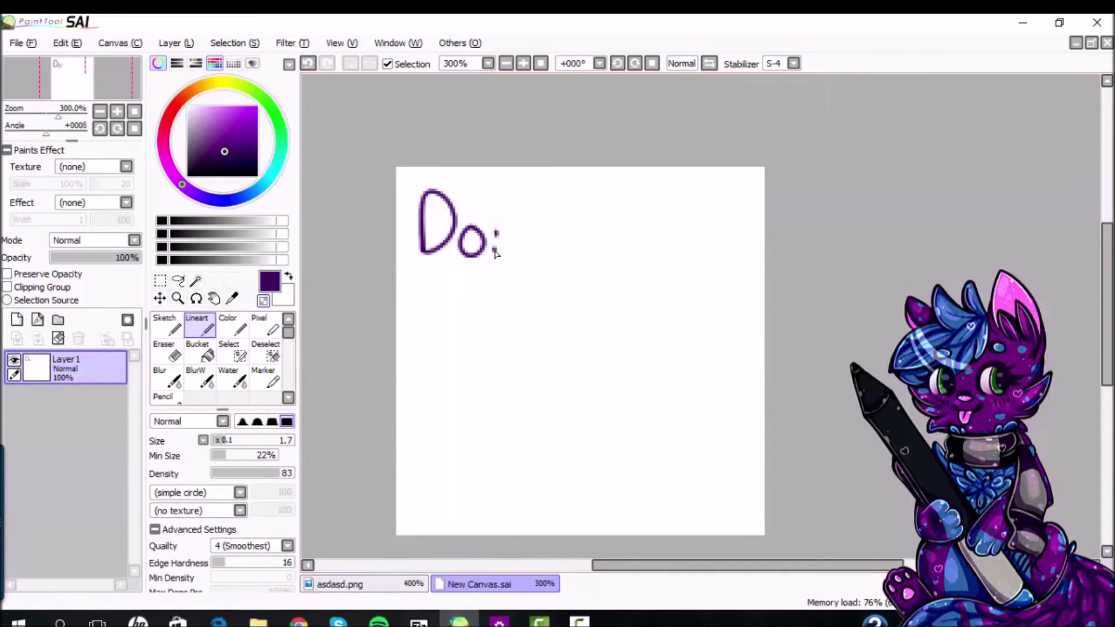
Step: Draw wavy lines beneath "Do:" with the Pixel tool at size 1, and erase parts of them with the Eraser at sizes 0.7 and 4
click(275, 334)
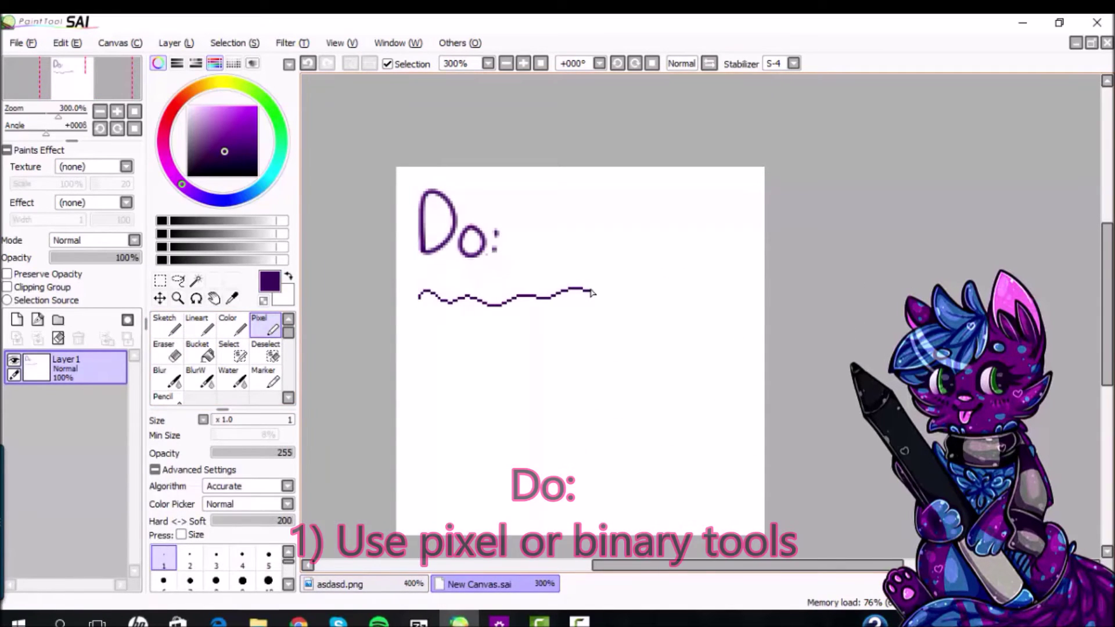
drag(448, 311, 522, 338)
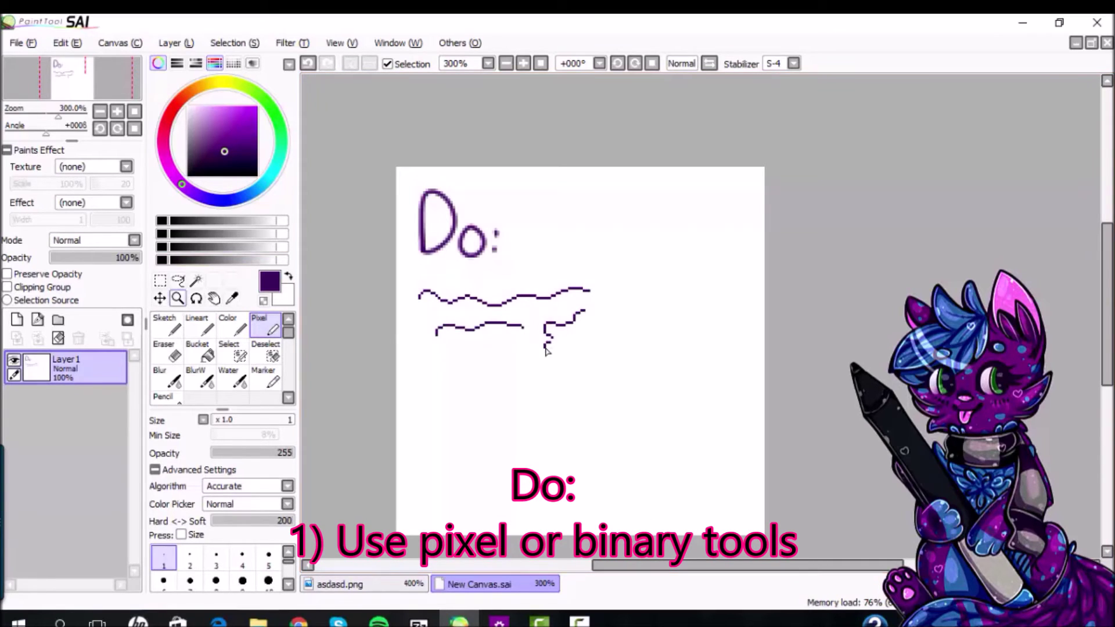
click(171, 357)
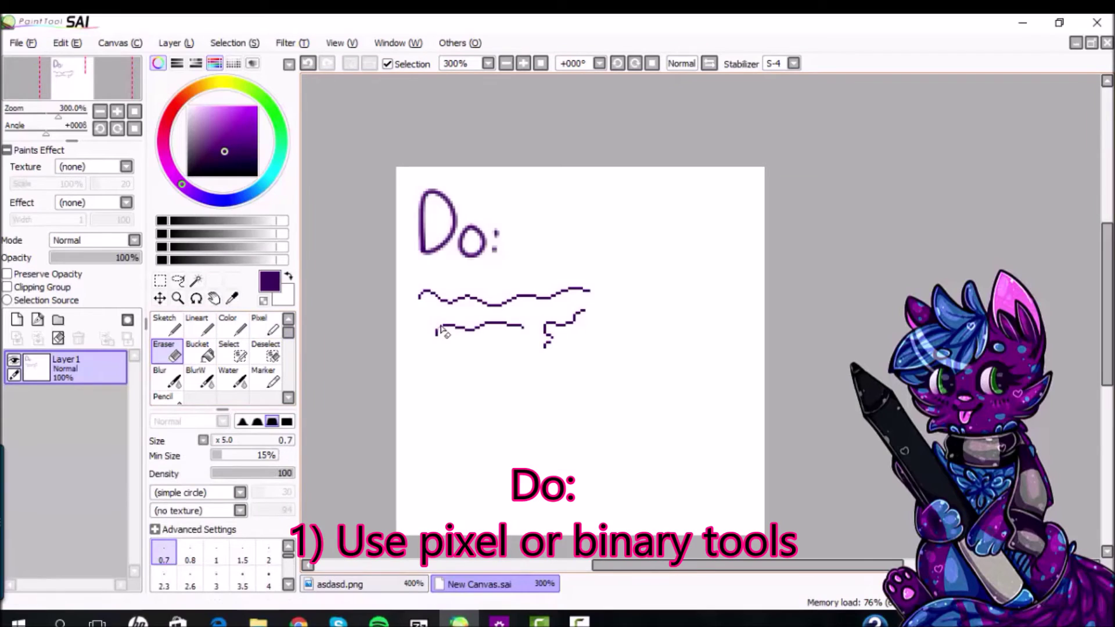
drag(456, 328, 442, 330)
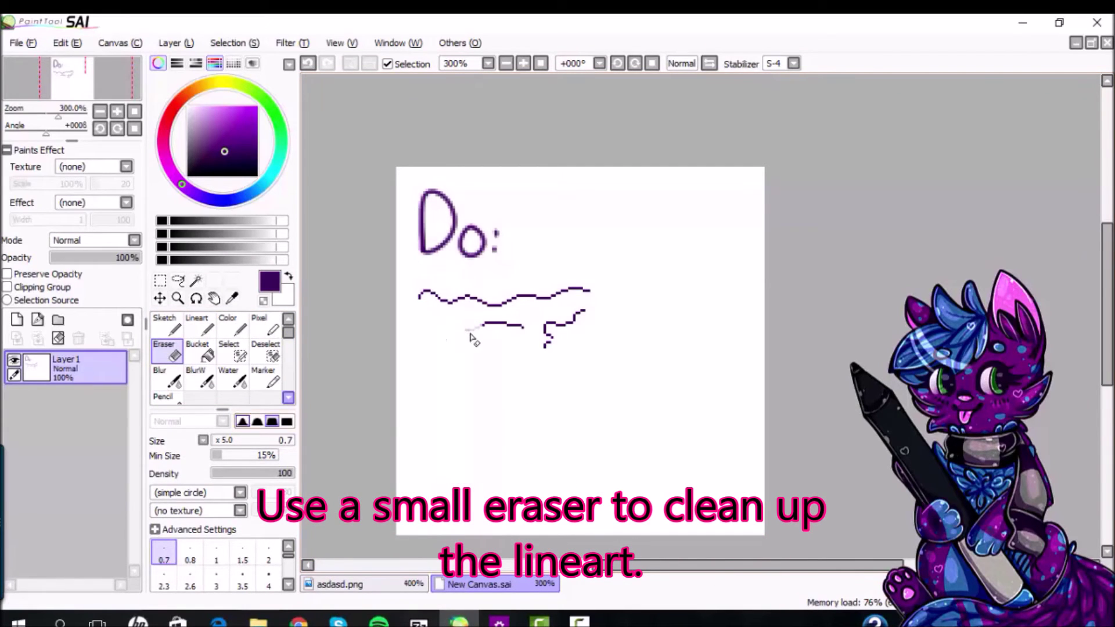
click(278, 581)
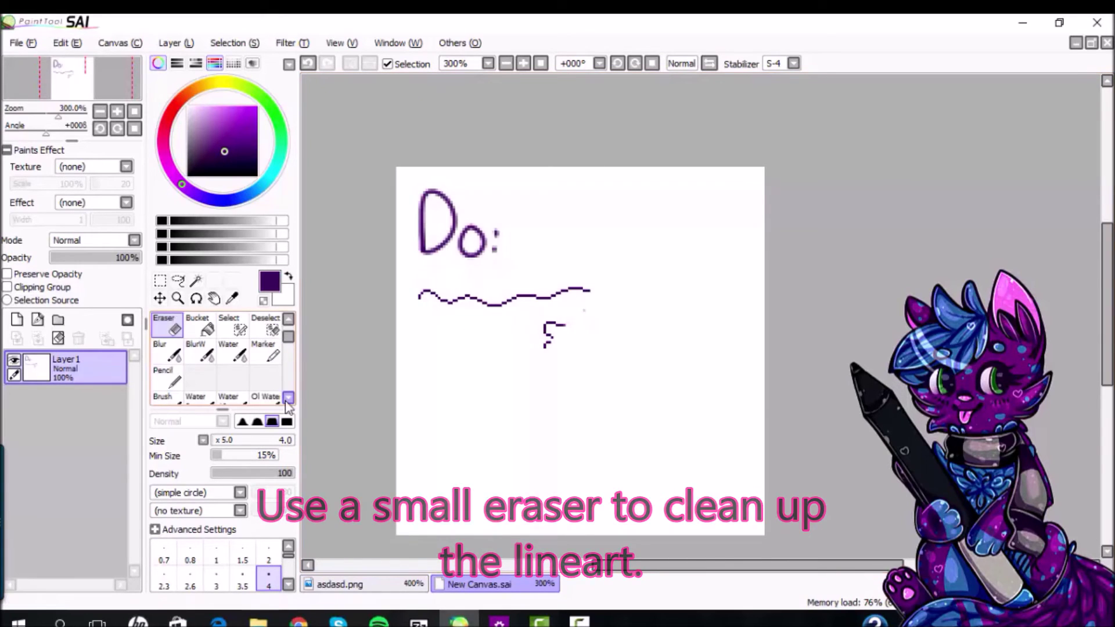
Step: Write "Don't:" and draw a wavy line beneath it with the Lineart brush, plus a second wavy line with the Pixel tool
click(288, 398)
click(288, 319)
click(288, 318)
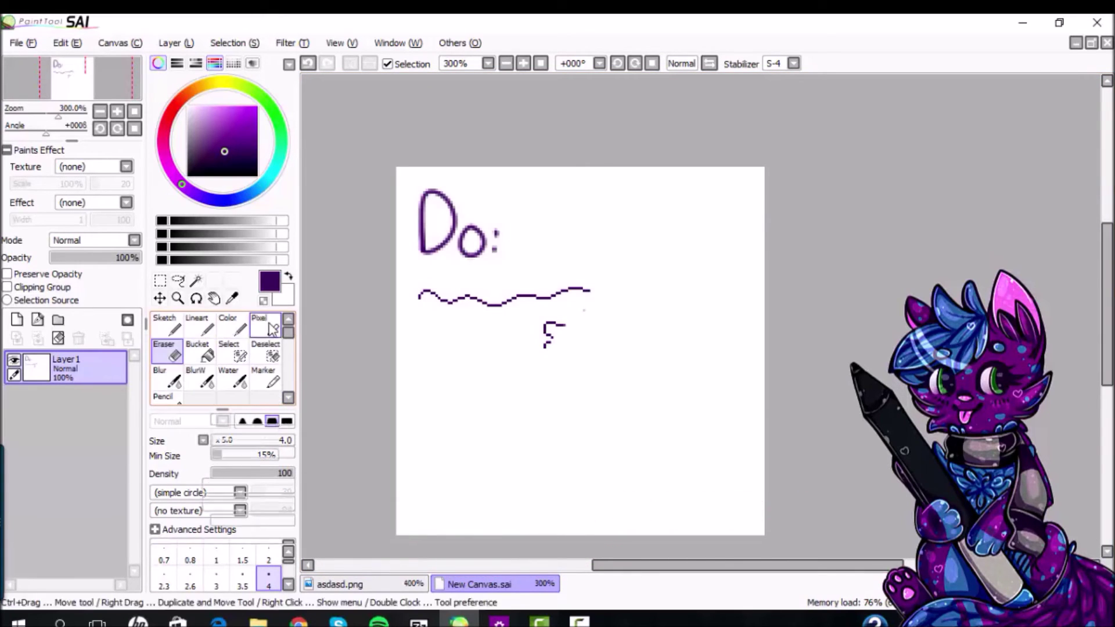
click(197, 325)
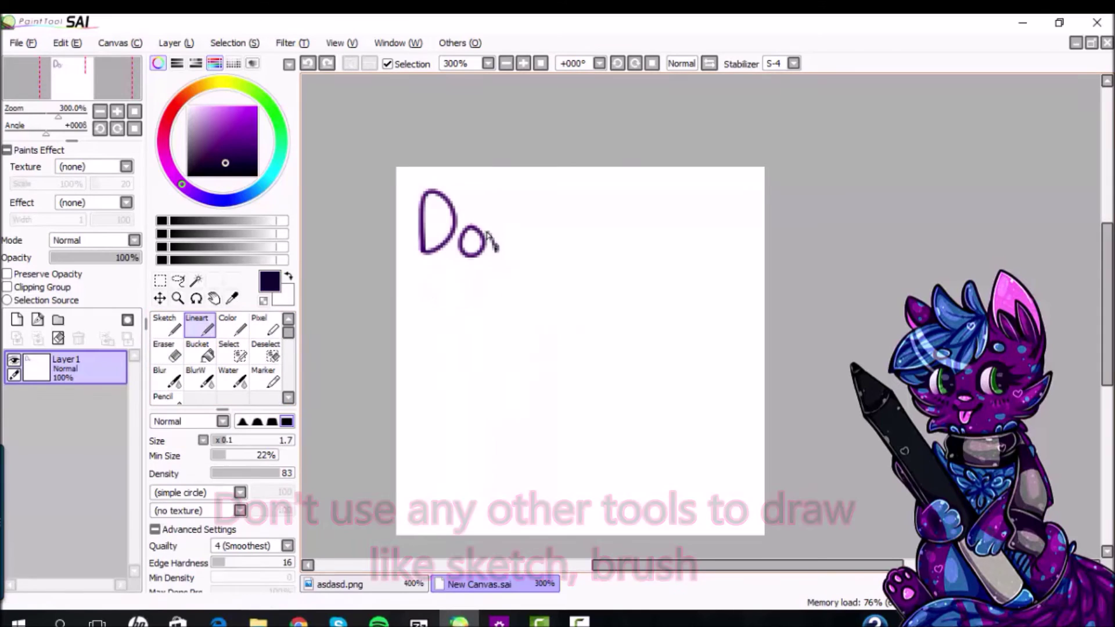
drag(493, 250, 526, 251)
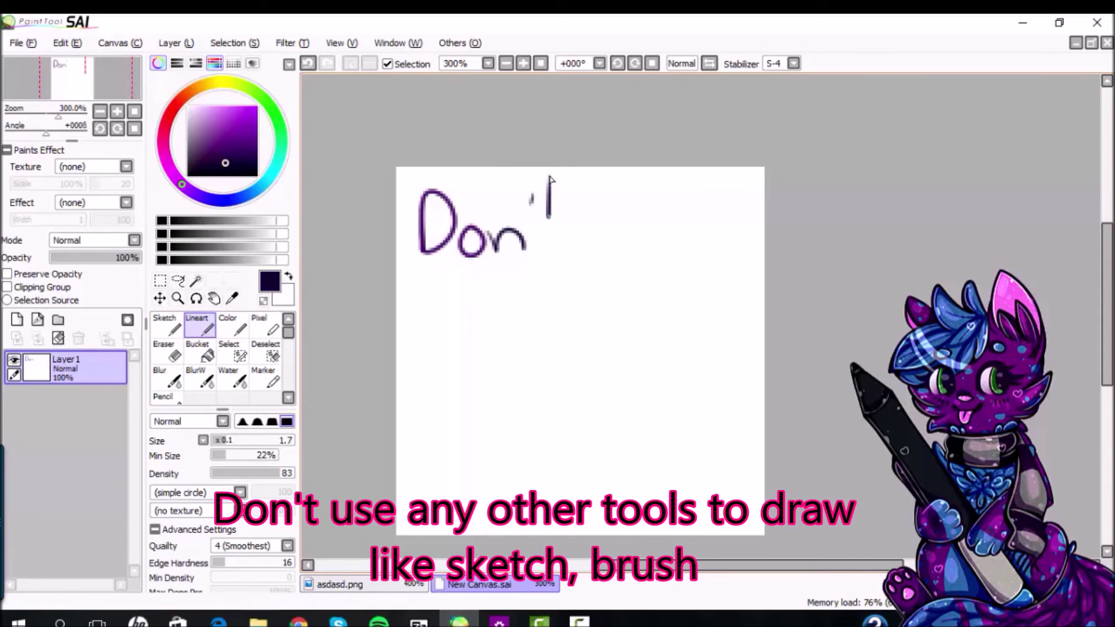
mouse_move(475, 310)
mouse_down()
mouse_move(564, 295)
mouse_move(597, 309)
mouse_up()
click(268, 330)
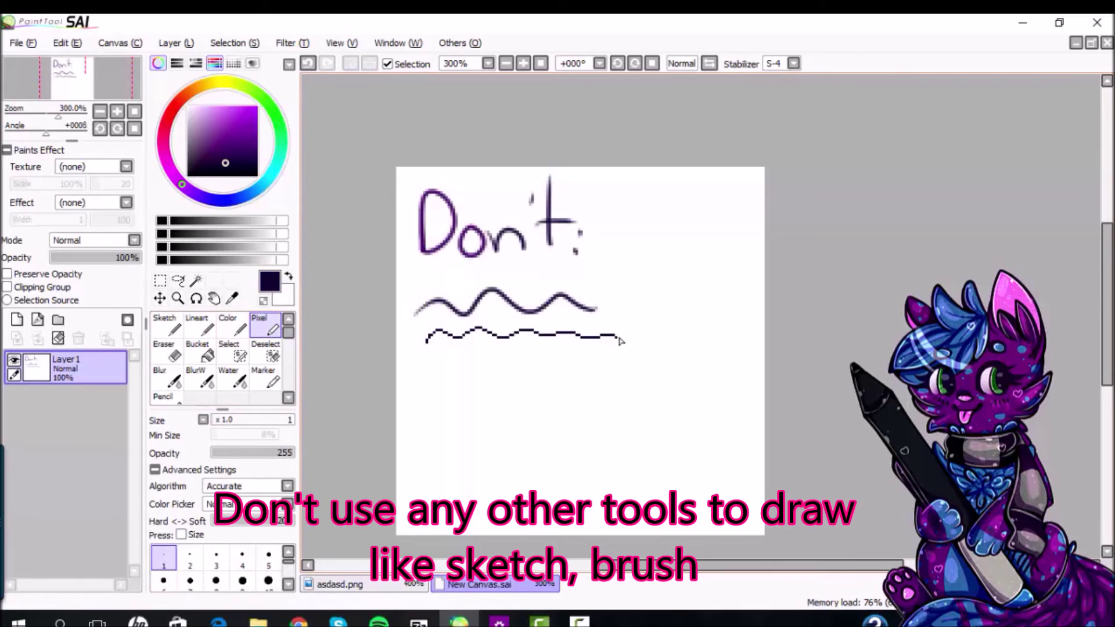
Step: Cross out the upper wavy line with a red X using the Lineart brush
click(250, 119)
click(198, 325)
drag(474, 272, 526, 318)
drag(530, 266, 468, 321)
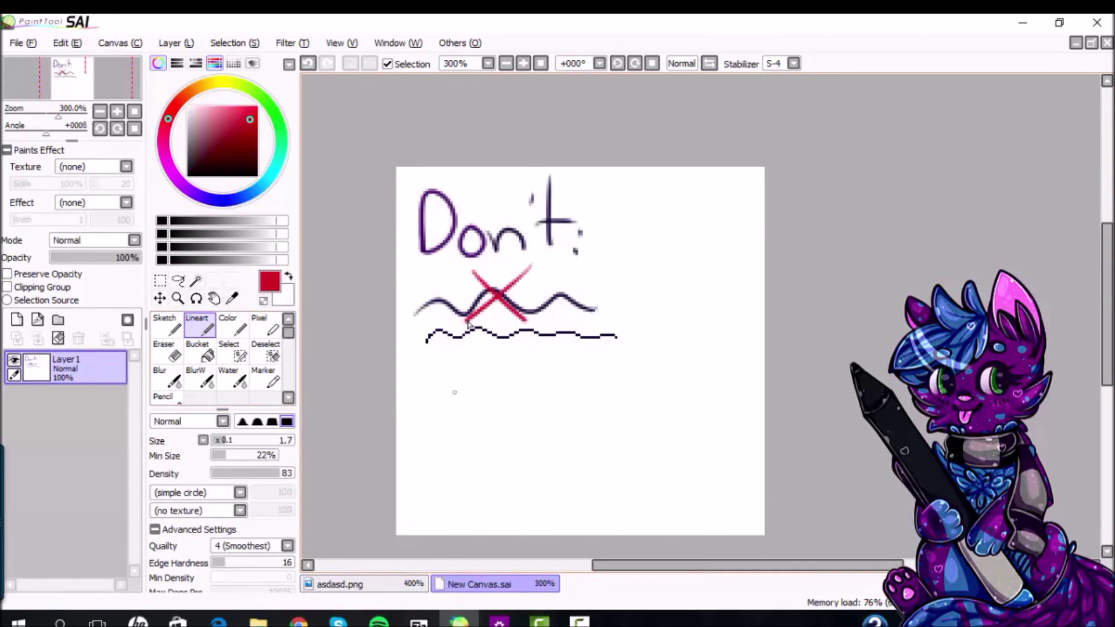
Step: Try erasing part of the lower wavy line with the Eraser at size 80, and undo the erasing
key(e)
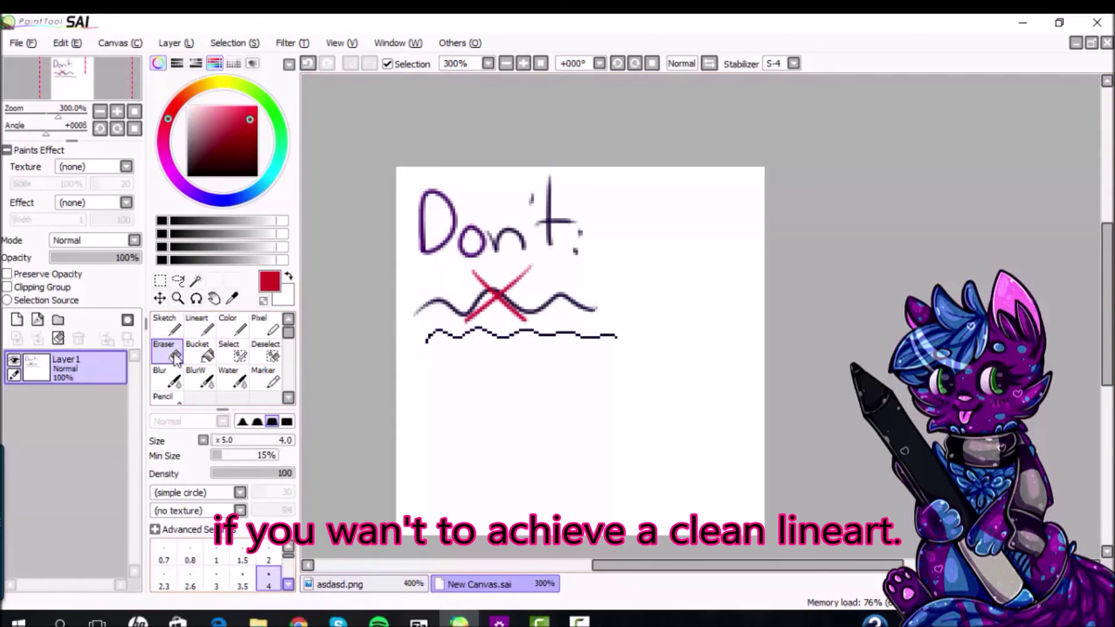
scroll(247, 577, down, 2)
click(219, 576)
mouse_move(486, 341)
mouse_down()
mouse_move(519, 347)
mouse_move(402, 400)
mouse_move(462, 394)
mouse_move(493, 331)
mouse_up()
key(ctrl+z)
key(ctrl+z)
key(ctrl+z)
Step: Try a red brush stroke below the wavy lines and undo it
click(288, 397)
click(288, 397)
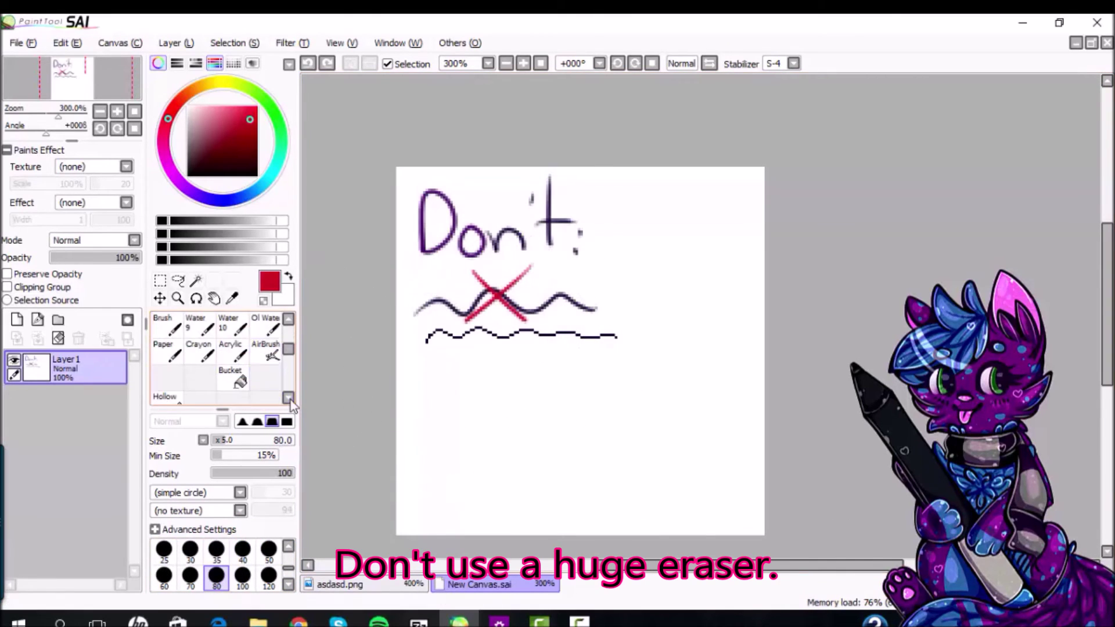
click(174, 381)
click(218, 441)
drag(418, 407, 567, 406)
key(ctrl+z)
Step: Draw a red circle outline below the wavy lines with the Pixel tool at size 1
scroll(273, 327, up, 2)
click(273, 327)
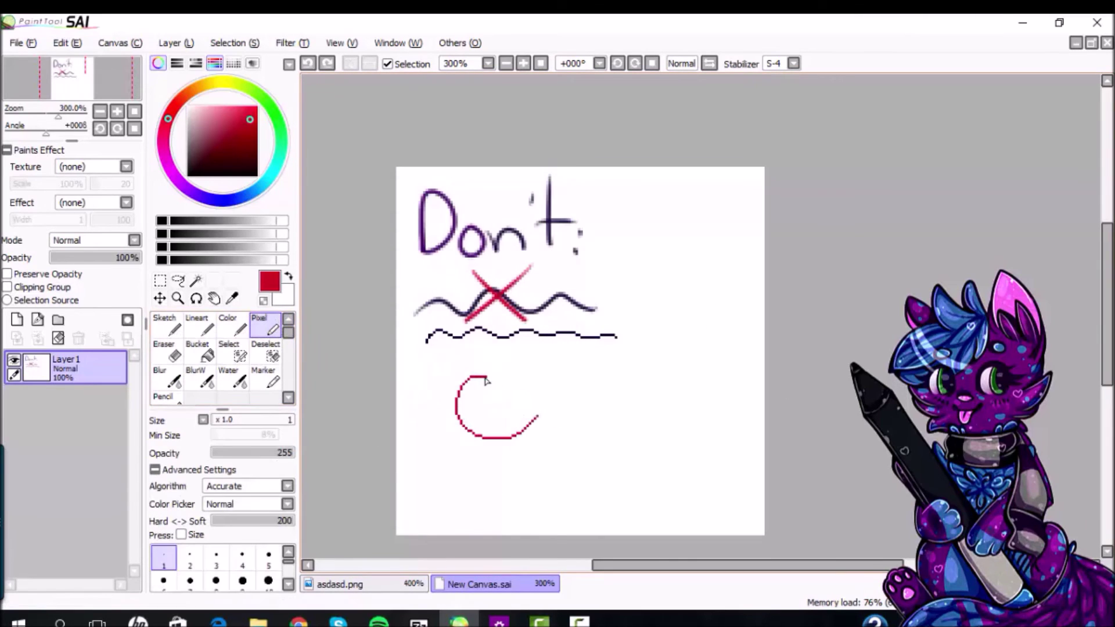
drag(487, 381, 471, 376)
Step: Choose the Brush tool and add a new layer above Layer1 in Multiply mode
scroll(220, 360, down, 2)
click(167, 351)
click(17, 321)
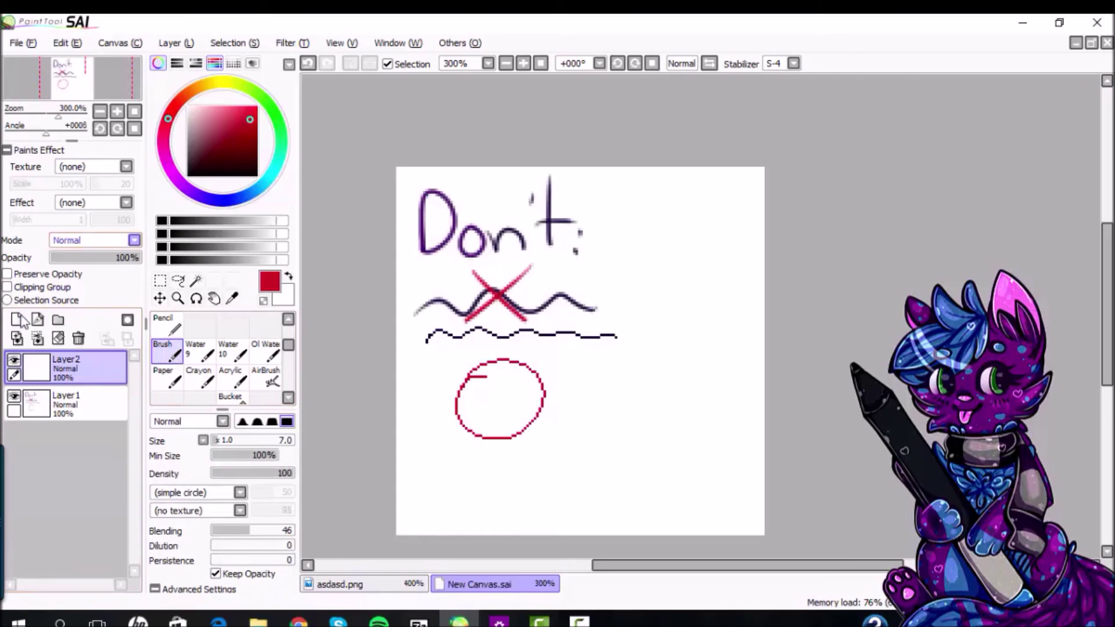
click(134, 240)
click(90, 270)
Step: Try filling the circle on the Multiply layer with the same red as its outline, and undo the fill strokes
mouse_move(473, 378)
mouse_down()
mouse_move(511, 376)
mouse_move(536, 403)
mouse_move(501, 439)
mouse_up()
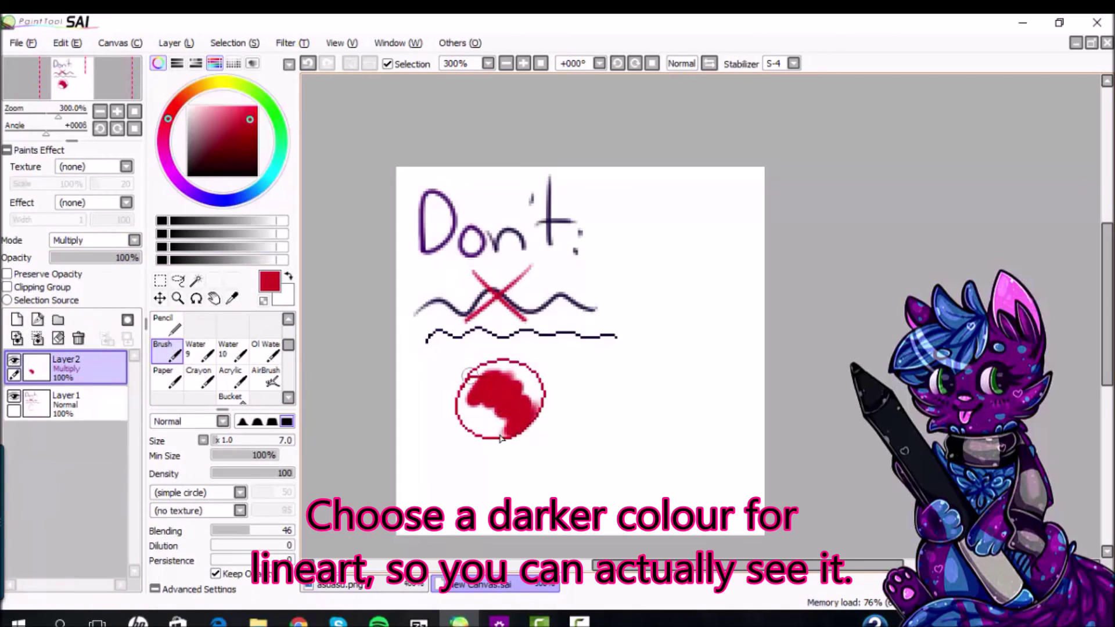
mouse_move(476, 383)
mouse_down()
mouse_move(530, 410)
mouse_move(501, 378)
mouse_up()
key(ctrl+z)
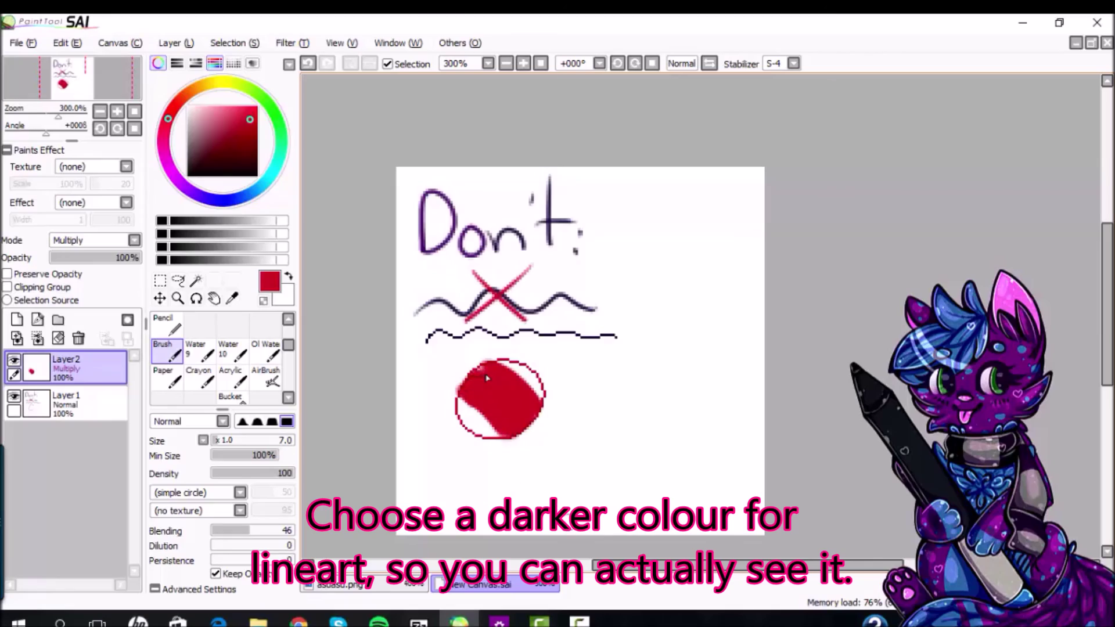
key(ctrl+z)
key(ctrl+z)
key(ctrl+z)
key(ctrl+z)
Step: Turn on Preserve Opacity for Layer1
click(64, 406)
click(58, 275)
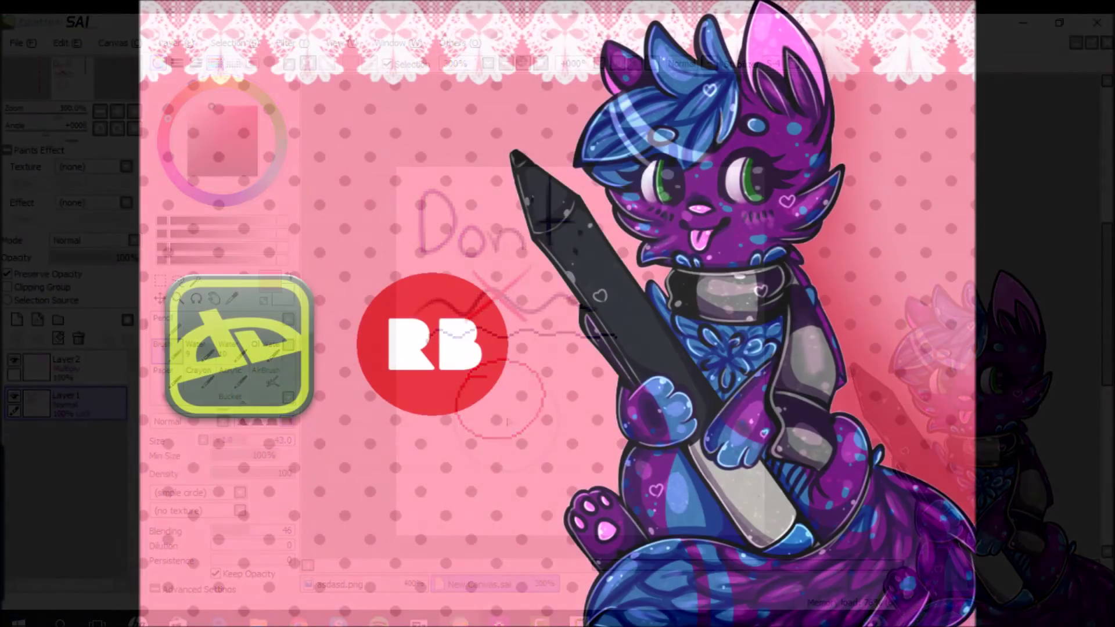